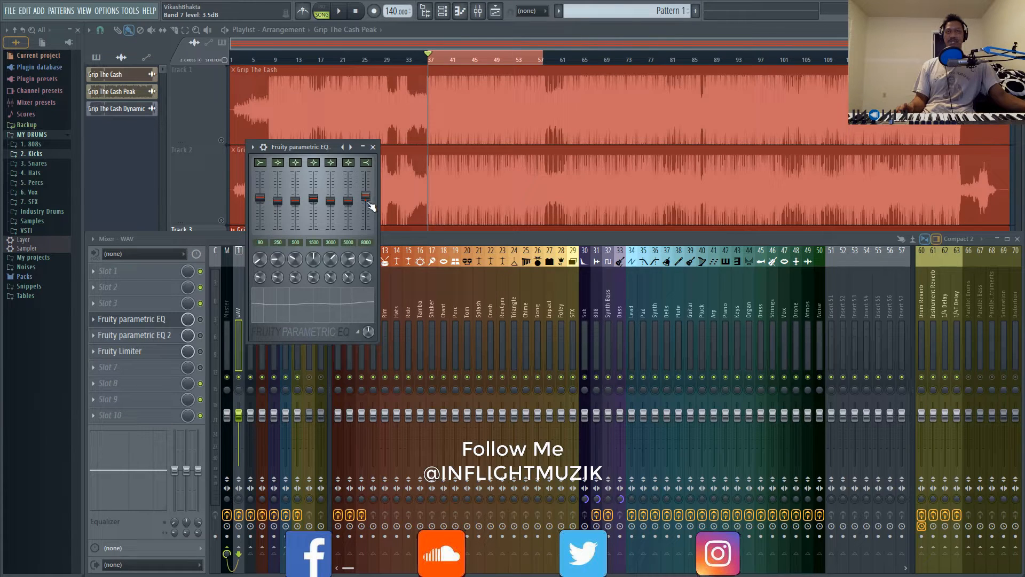
Lower band 7 (8000 Hz) of the WAV track's Fruity parametric EQ to about 2.1 dB and close the EQ.
drag(368, 204, 314, 200)
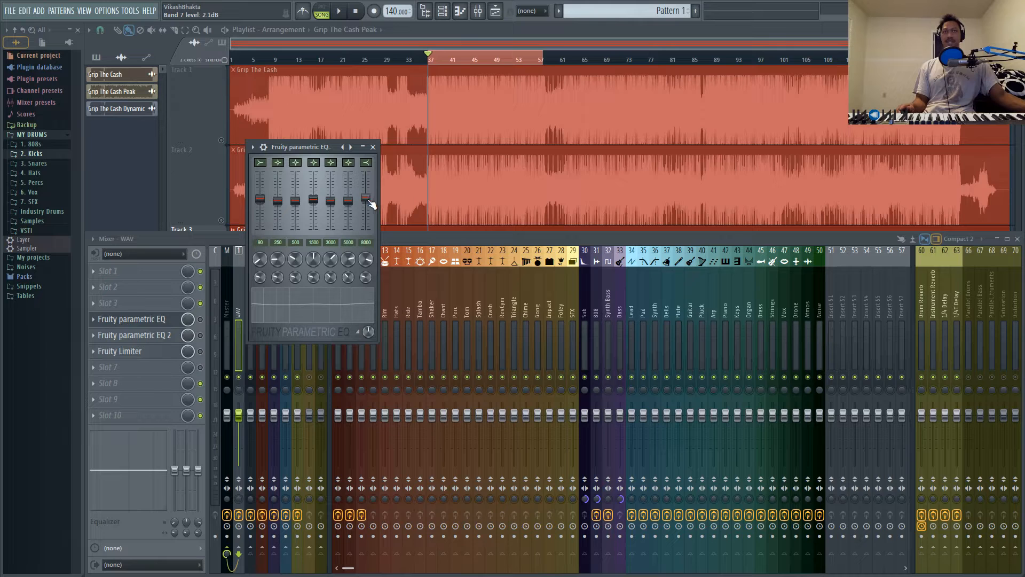
click(376, 150)
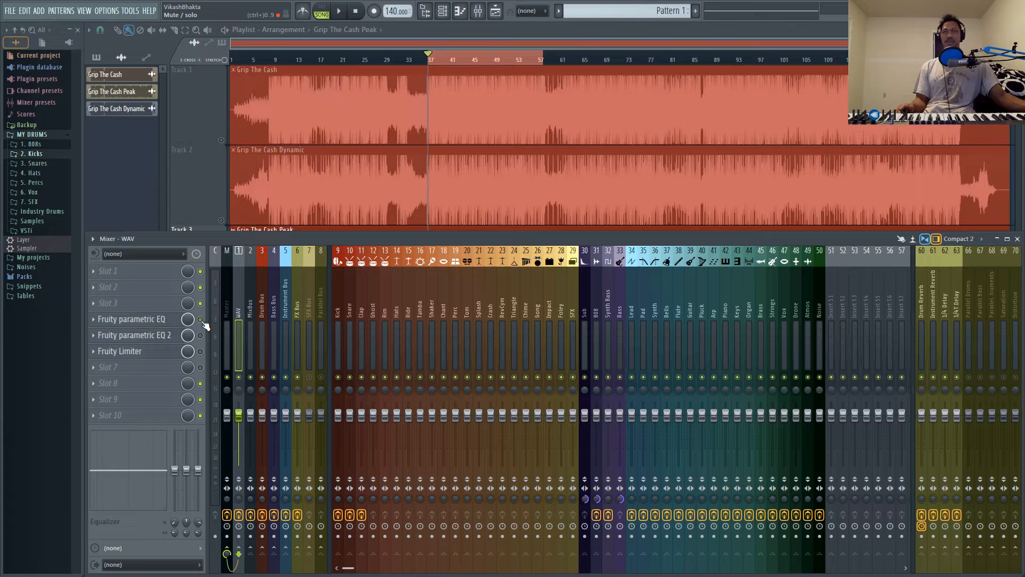
click(160, 320)
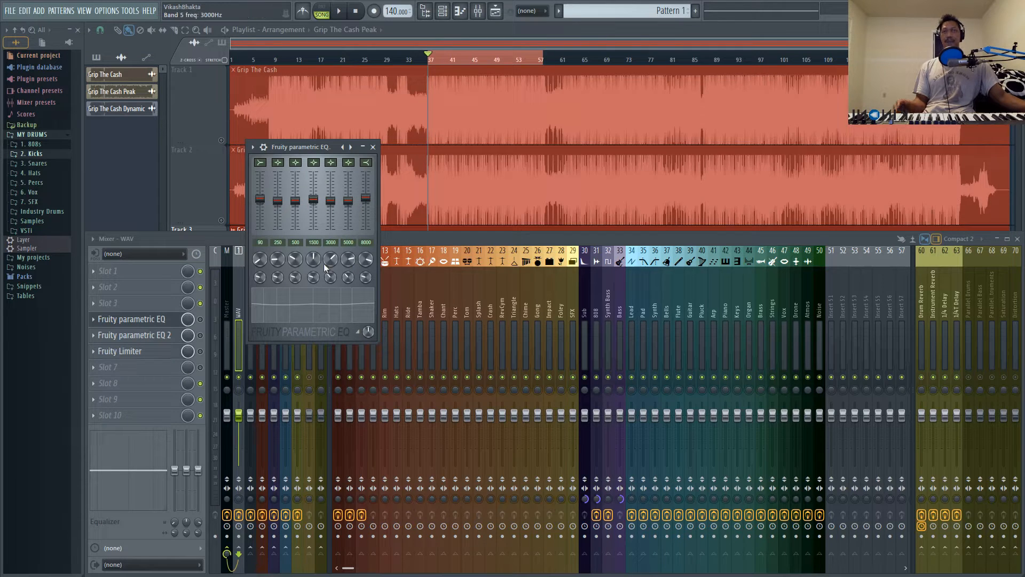
click(374, 145)
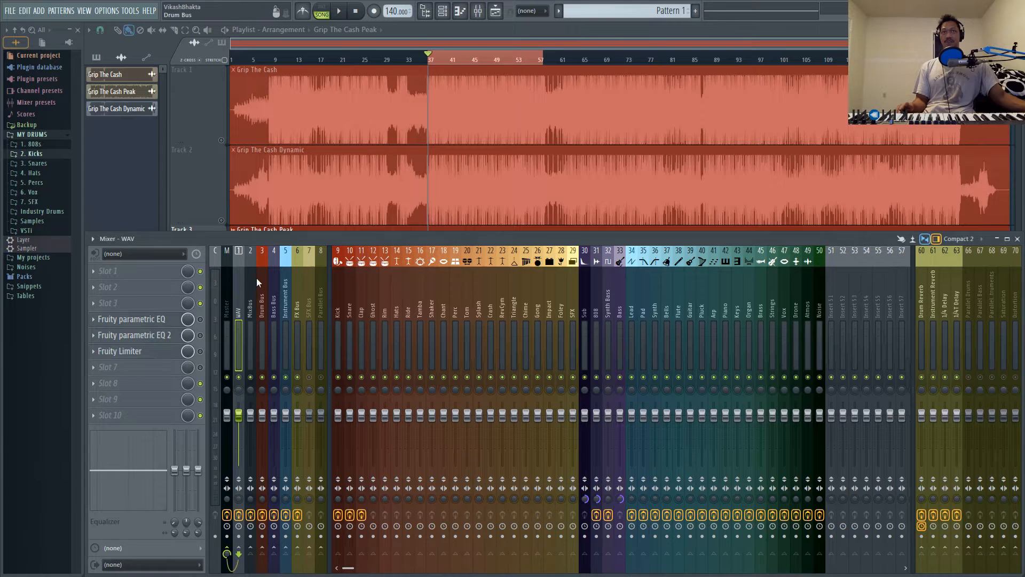
Enable Fruity parametric EQ 2 on the WAV track and move its band 1 high-pass to about 30 Hz.
click(202, 337)
click(151, 340)
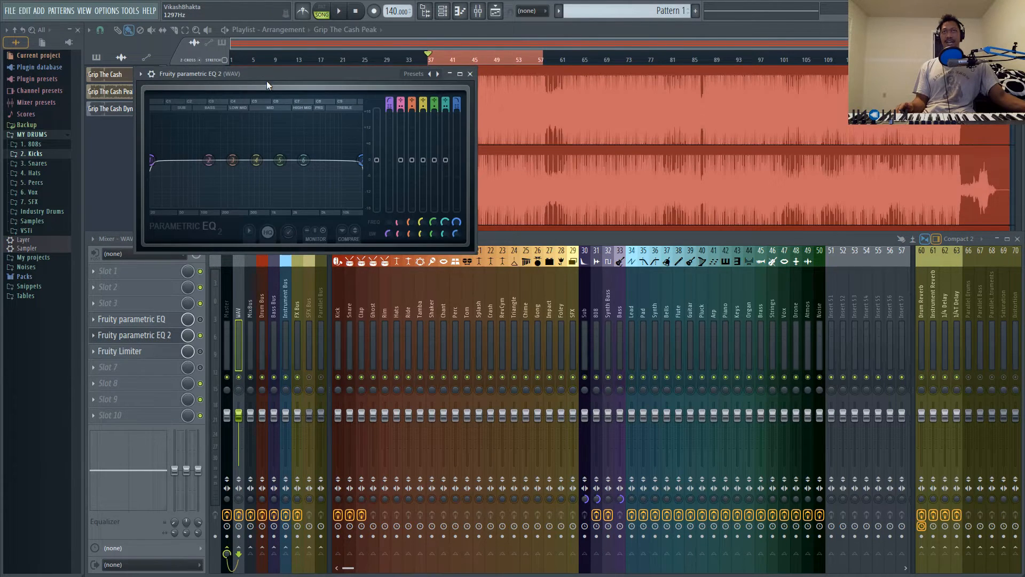
drag(262, 75, 373, 66)
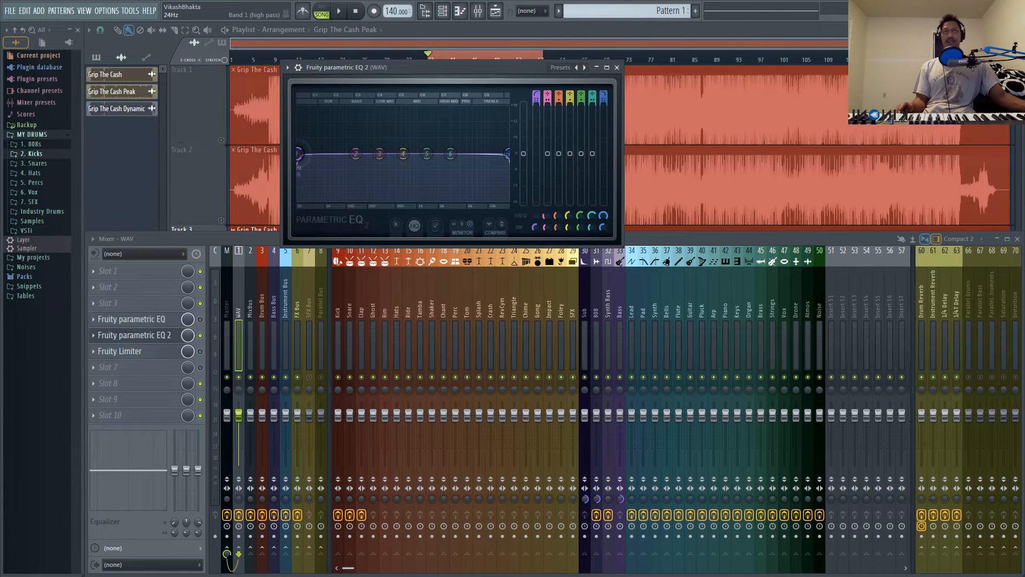
drag(298, 154, 308, 154)
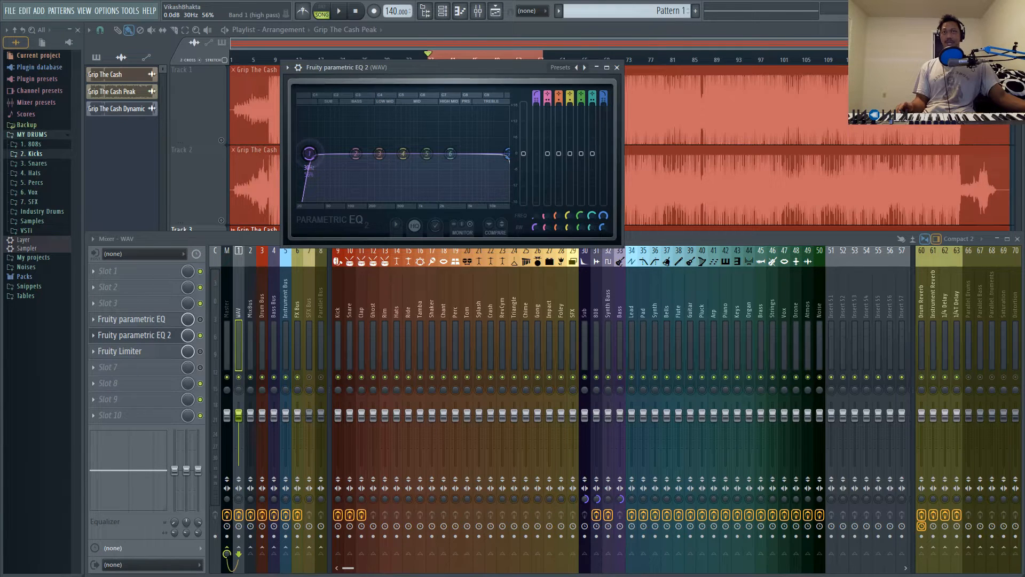
Tune the band 1 high-pass frequency to the key C#1 (34.6 Hz).
right_click(312, 157)
mouse_move(331, 202)
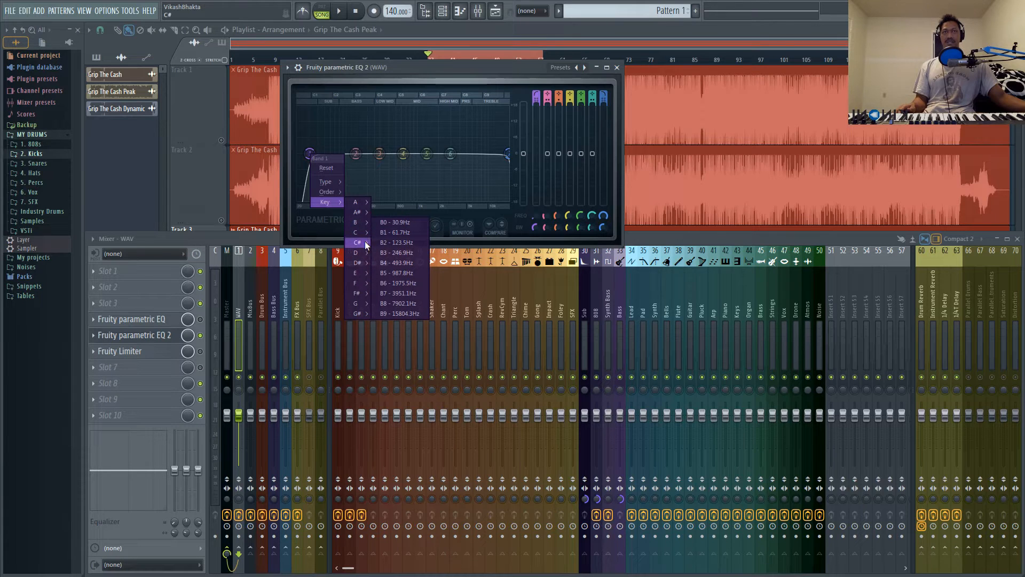
mouse_move(364, 241)
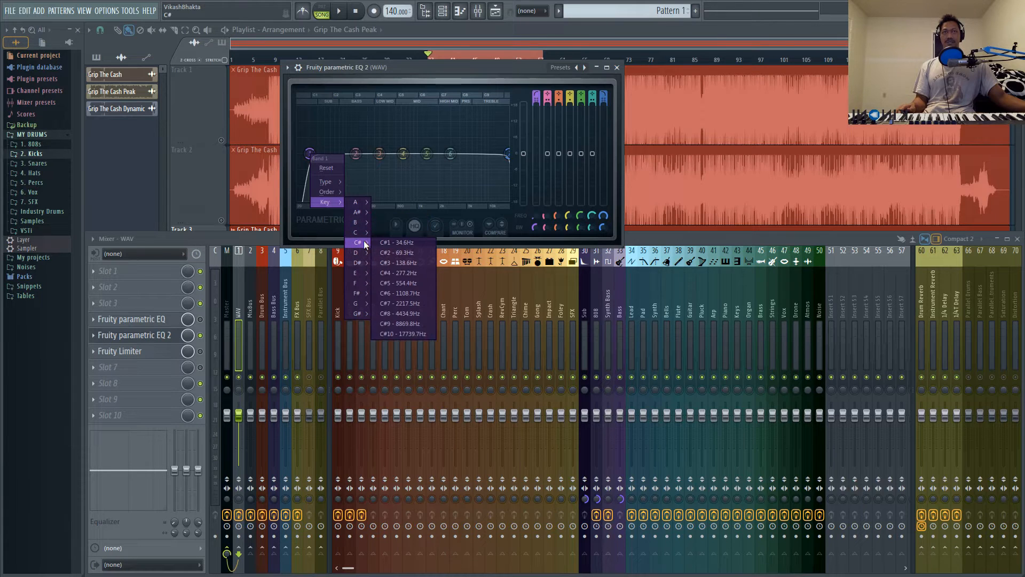
click(413, 243)
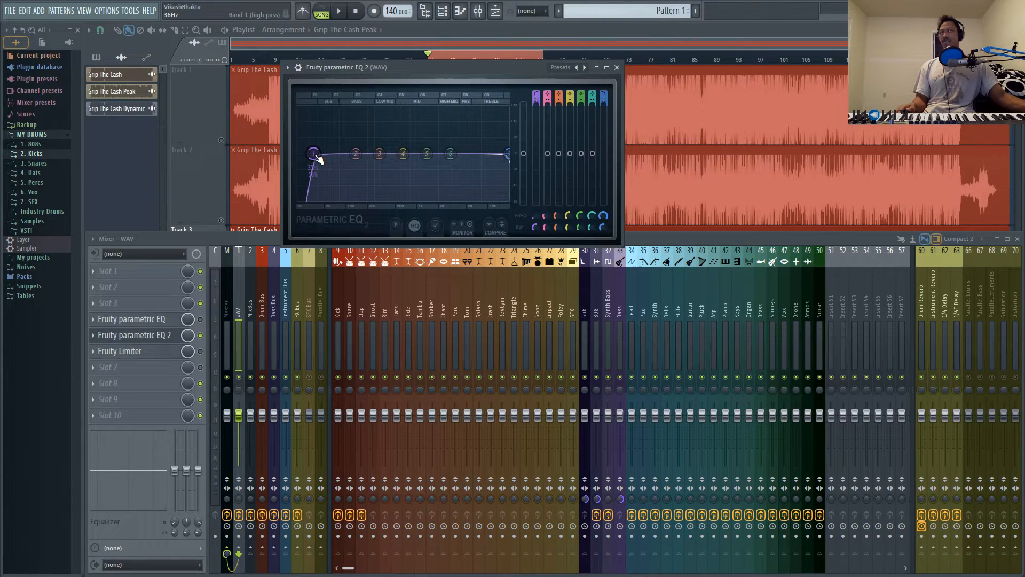
Shift the band 1 high-pass cutoff down from the C# key frequency to about 30 Hz.
drag(316, 155, 311, 154)
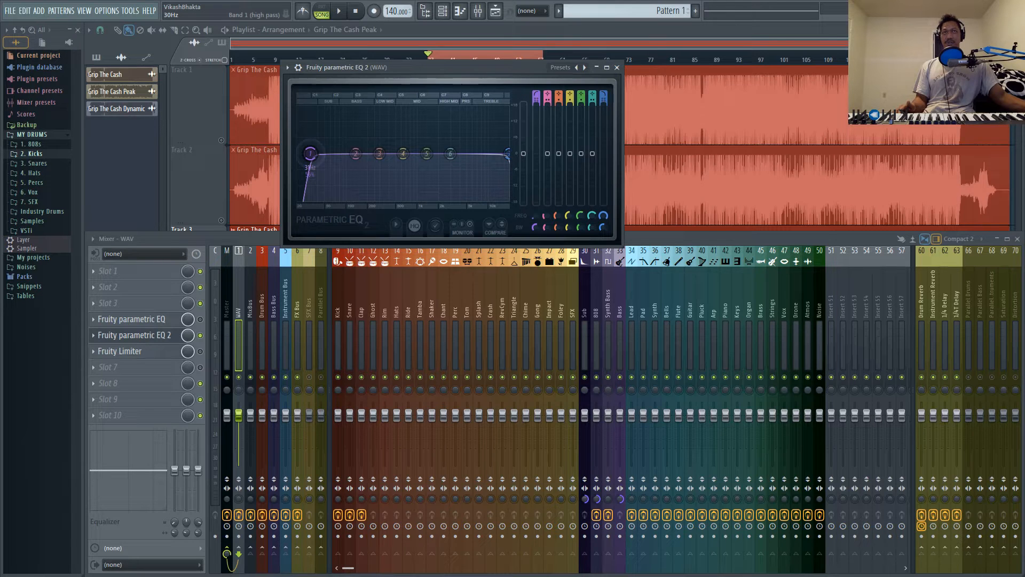
click(310, 154)
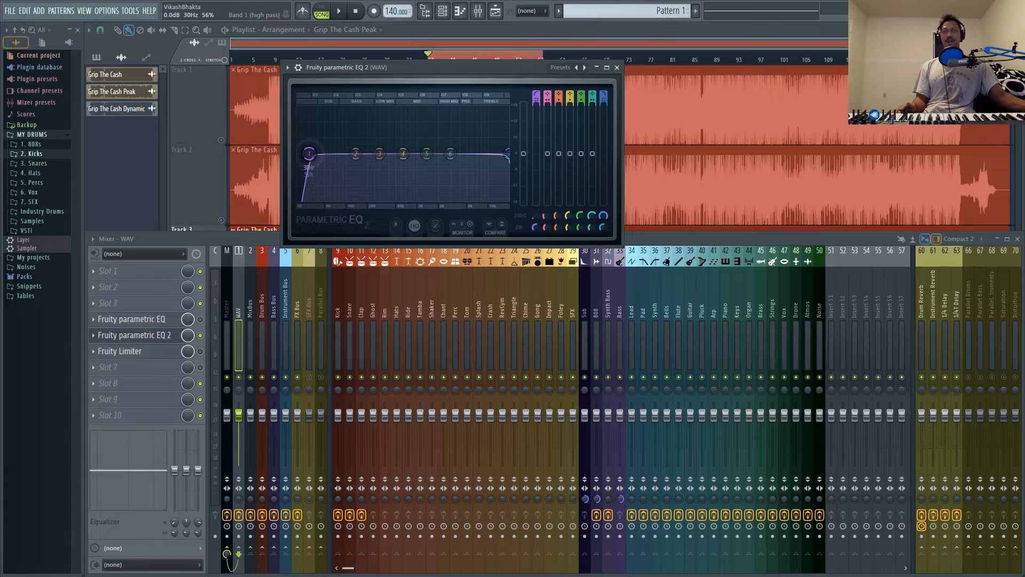
drag(309, 154, 311, 154)
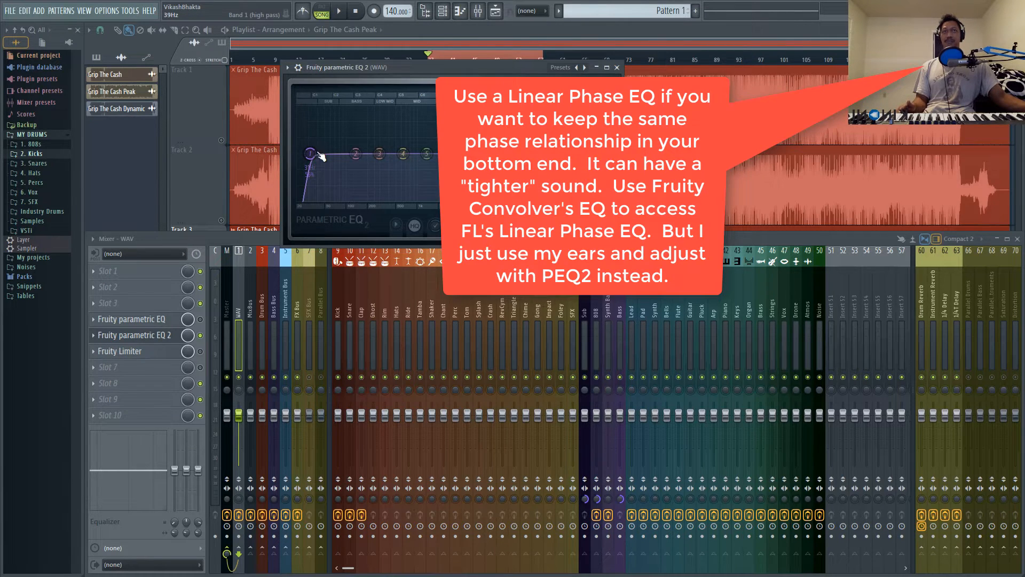
Set the band 1 high-pass in the 808 track's Fruity parametric EQ 2 to about 27 Hz and close it.
click(598, 309)
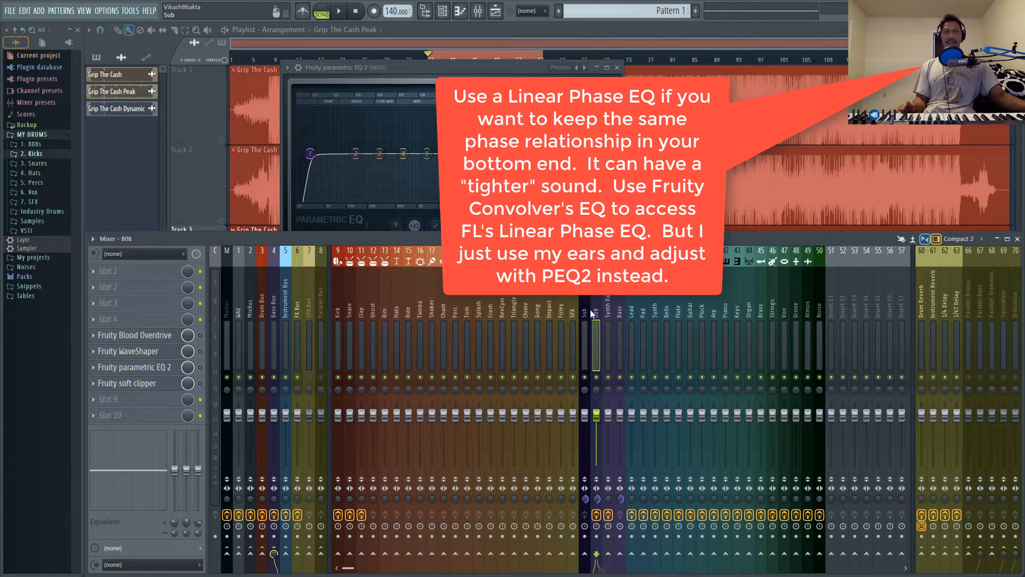
click(133, 367)
drag(107, 247, 113, 247)
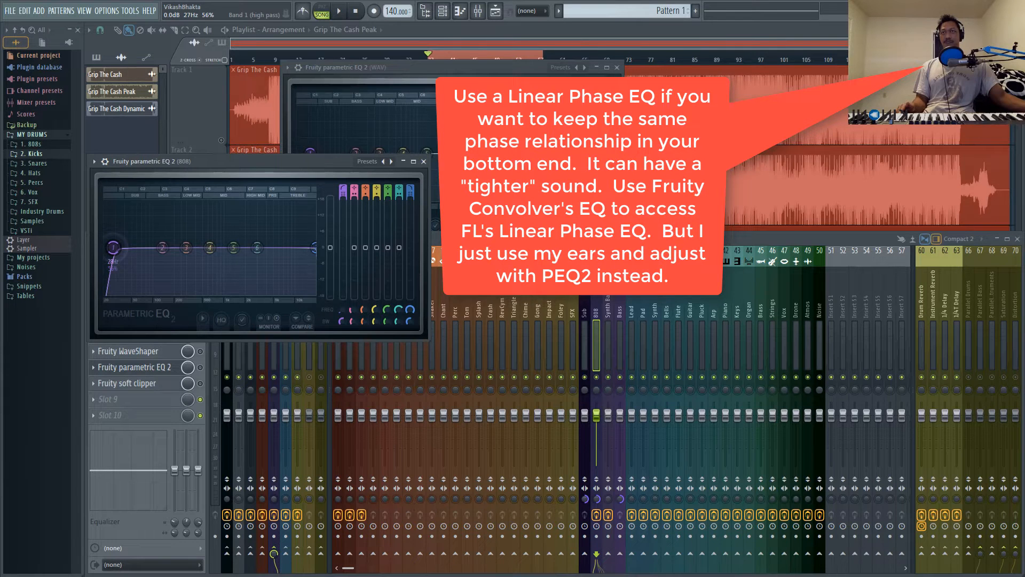
click(424, 161)
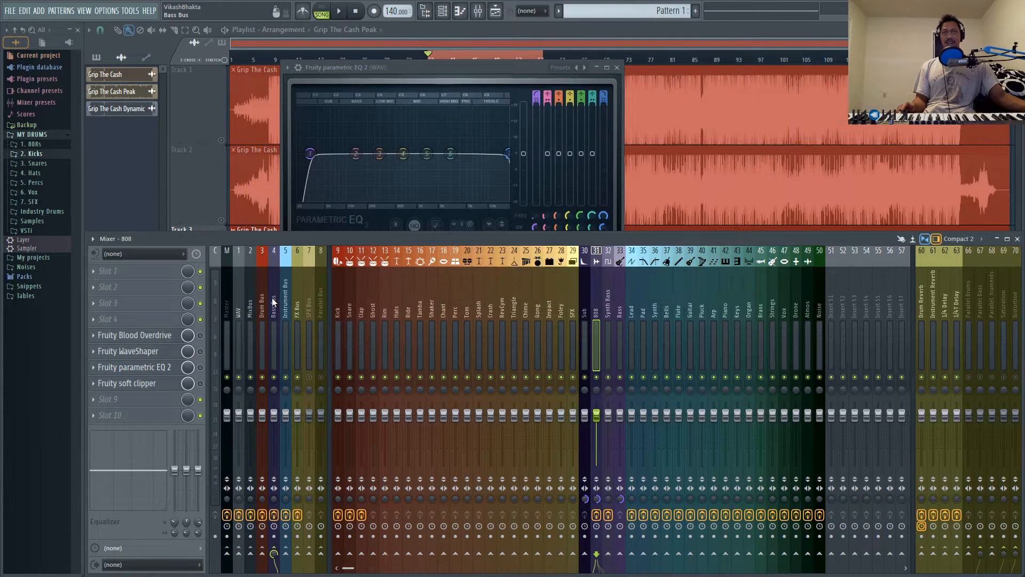
Check the Fruity parametric EQ 2 on the Bass Bus and close it.
click(272, 302)
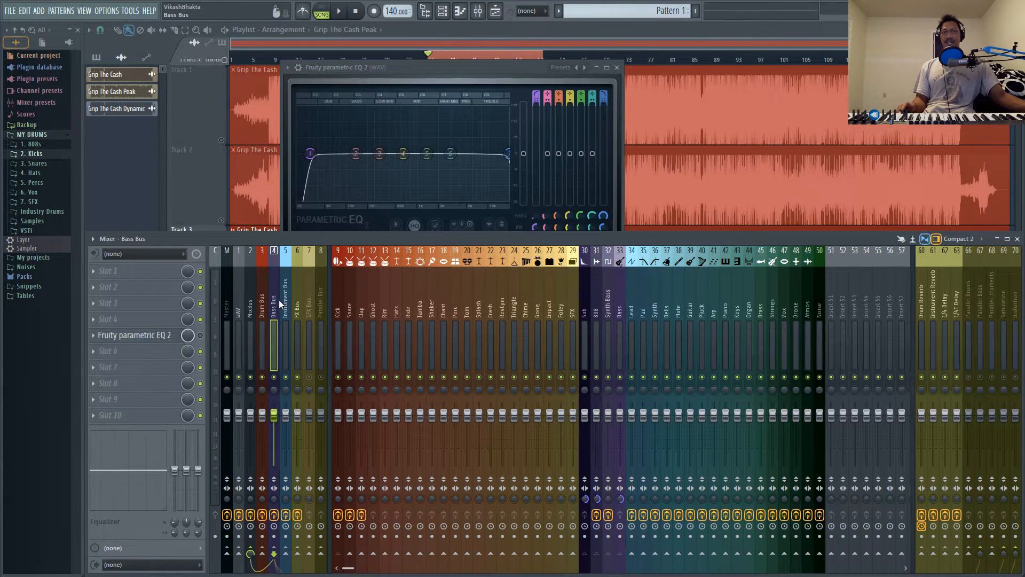
click(158, 337)
click(423, 161)
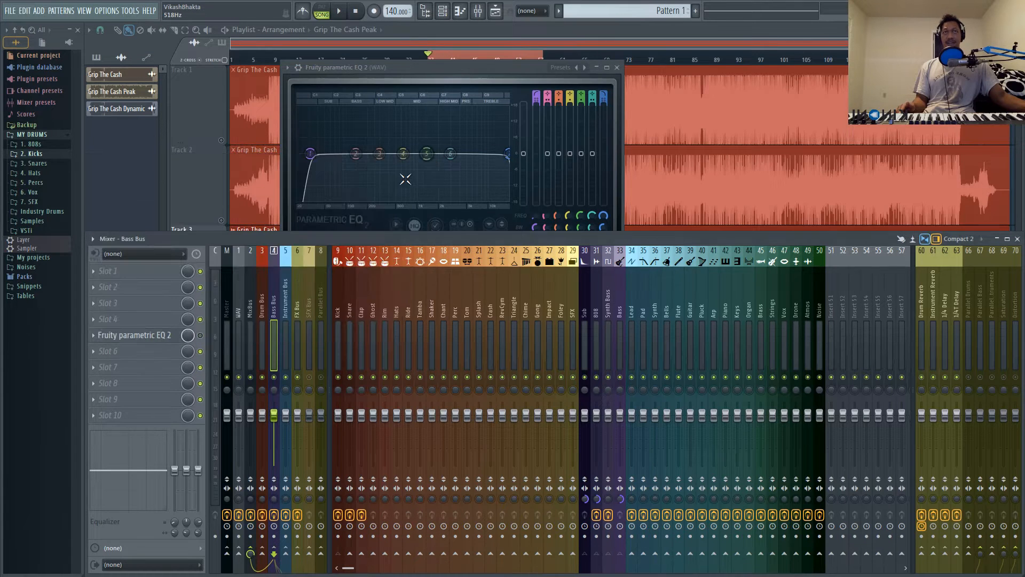
Return to the WAV track and check its Fruity parametric EQ band settings.
click(240, 312)
click(141, 335)
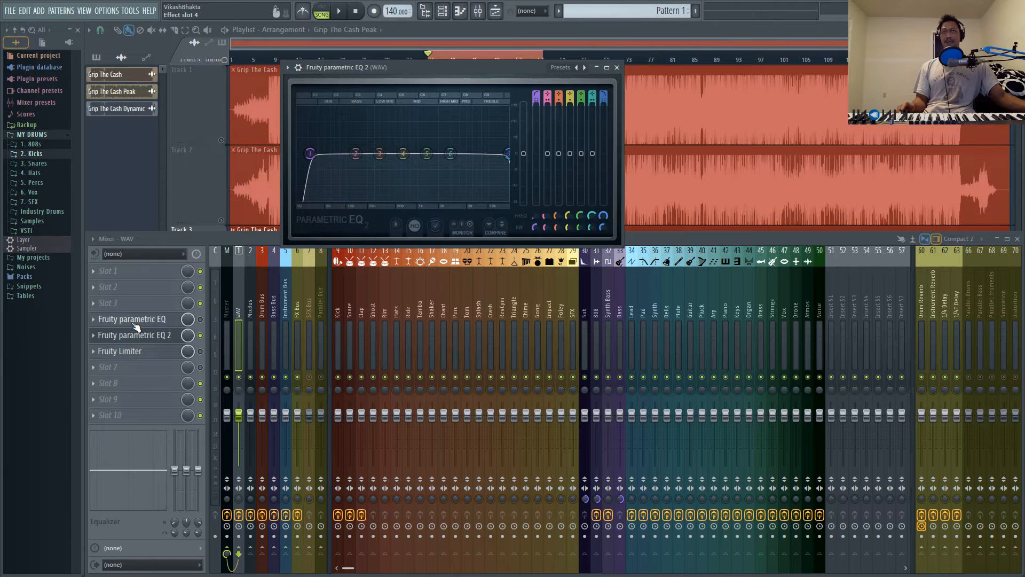
click(134, 322)
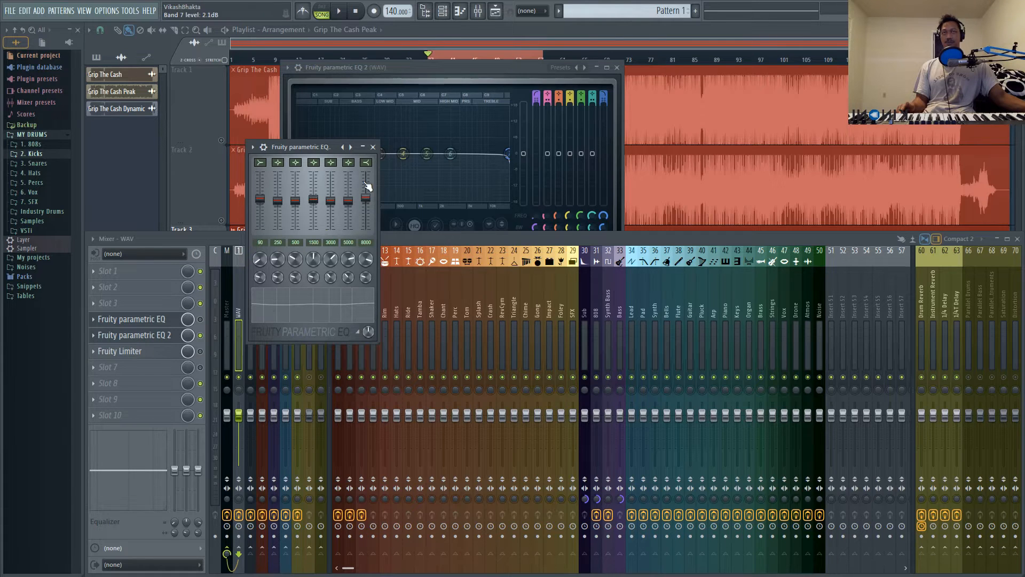
click(373, 147)
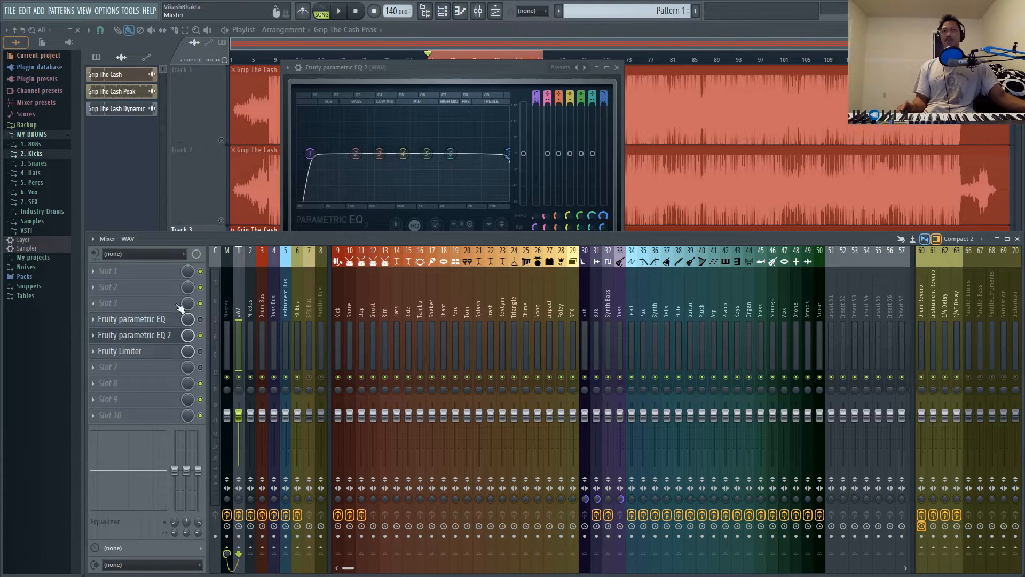
In the WAV track's EQ 2, set the band 1 high-pass to about 28 Hz and the band 7 low-pass to about 16.7 kHz.
drag(310, 154, 306, 154)
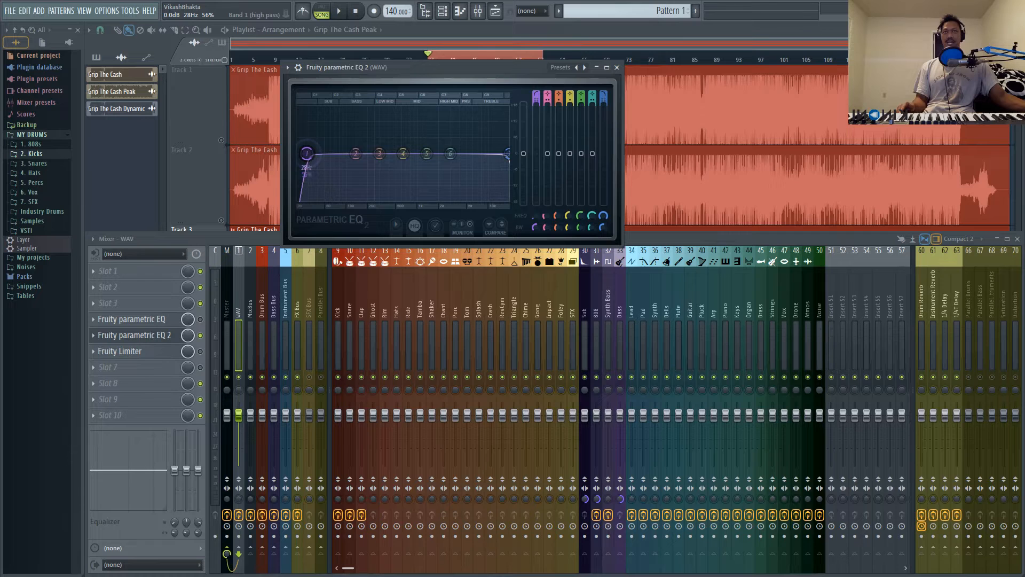
drag(508, 154, 501, 154)
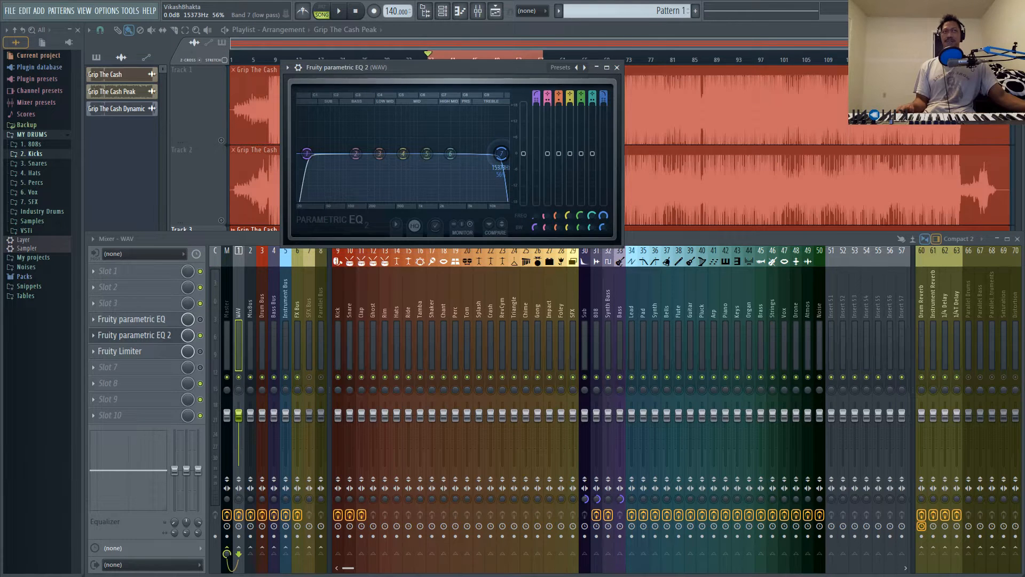
drag(501, 154, 502, 153)
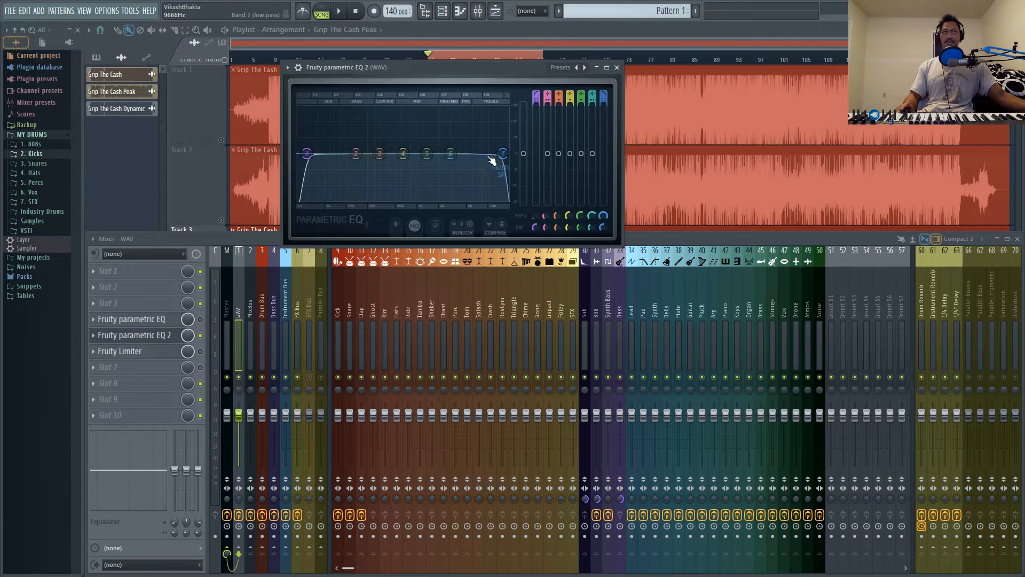
drag(503, 155, 509, 154)
drag(510, 156, 505, 154)
drag(503, 154, 503, 153)
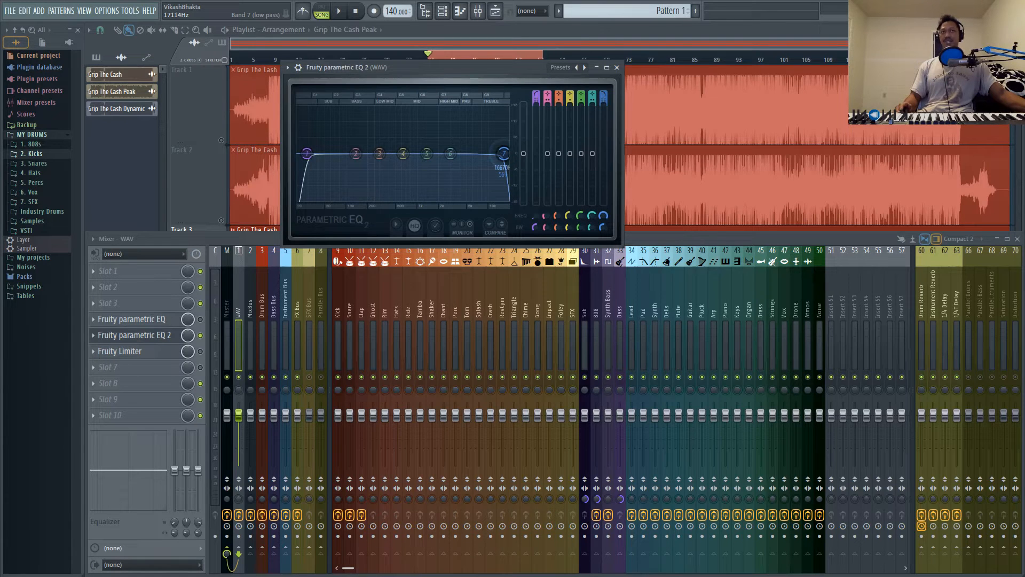
drag(503, 153, 503, 154)
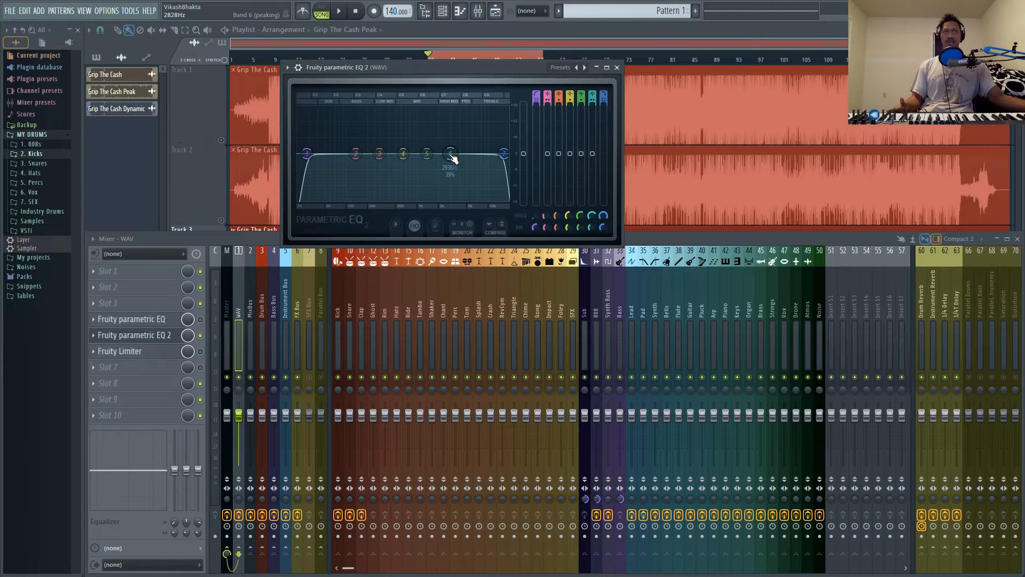
Try a narrowed band 6 cut of about 1.1 dB near 2.4 kHz with 29% bandwidth, and reset the band.
drag(453, 154, 438, 156)
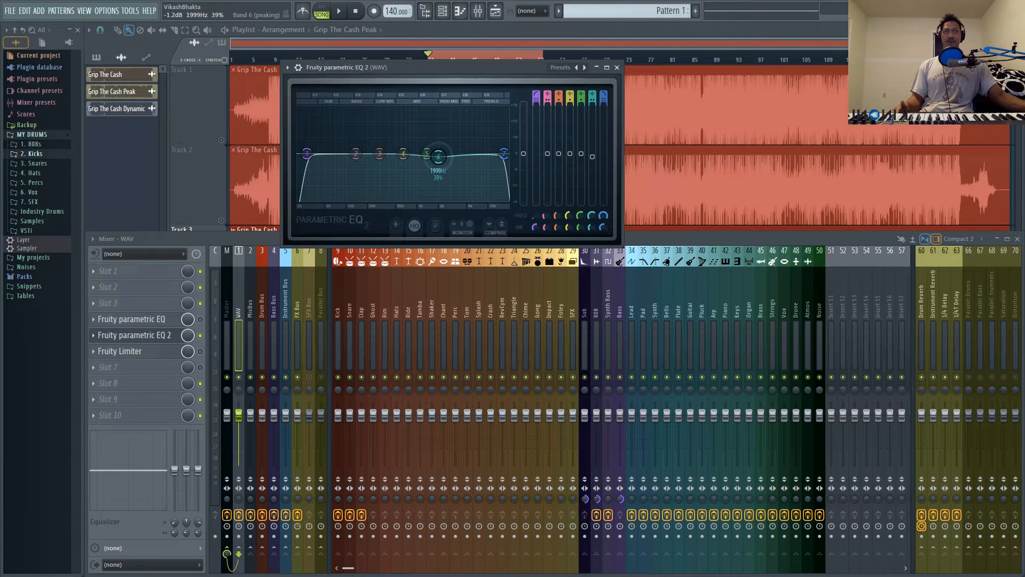
drag(436, 156, 440, 155)
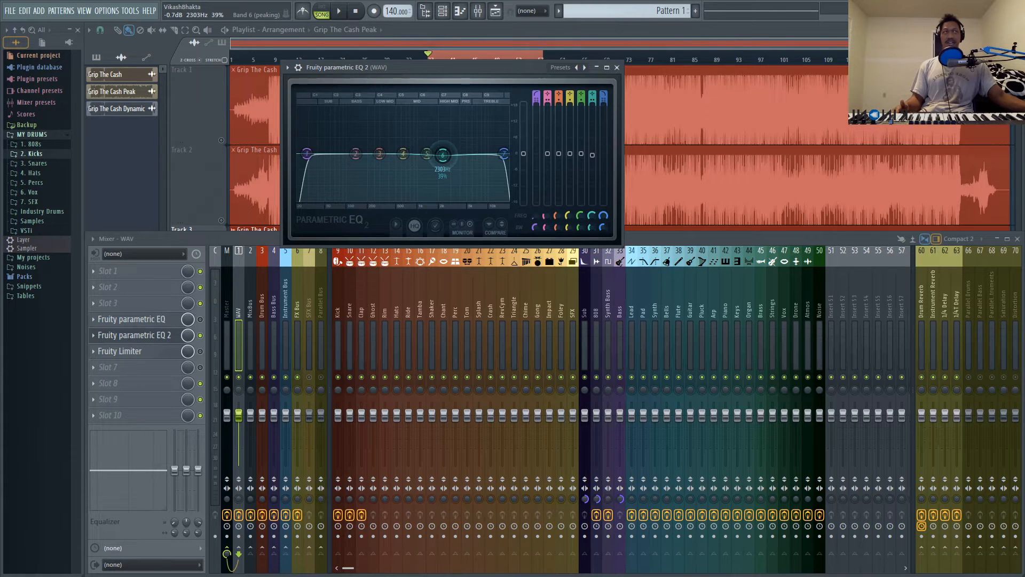
drag(445, 155, 446, 155)
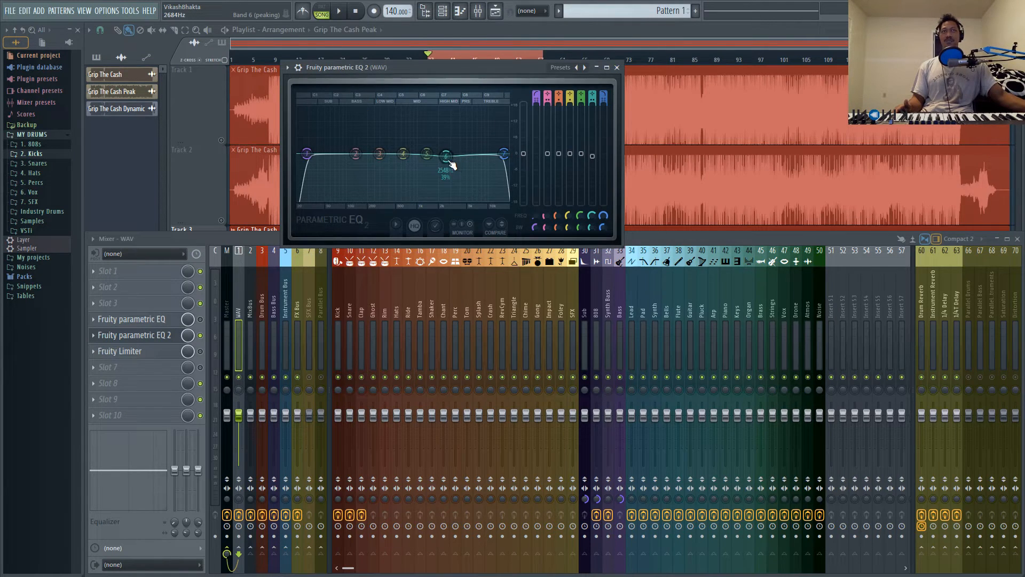
drag(450, 162, 444, 156)
scroll(447, 162, down, 3)
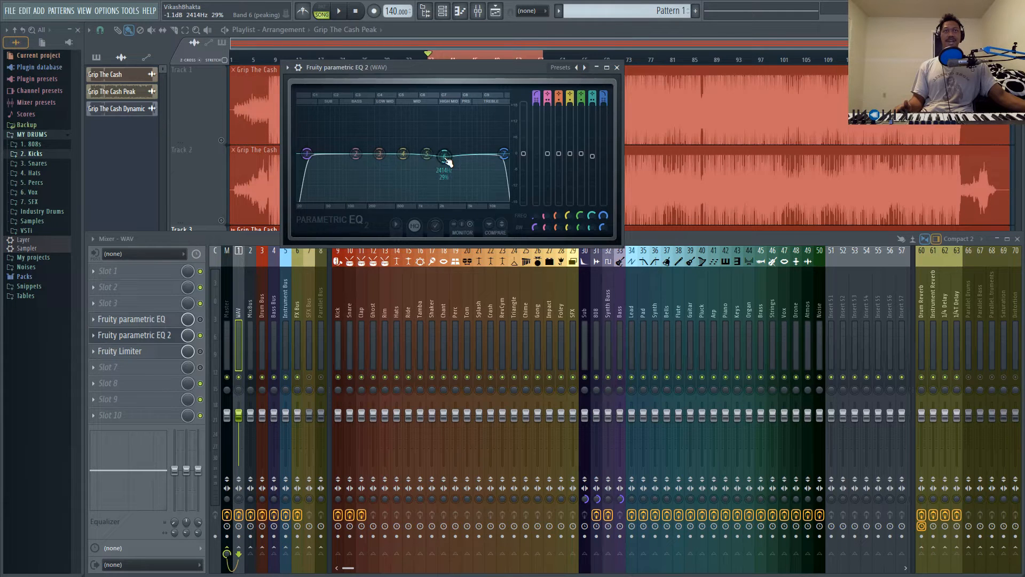
drag(447, 162, 447, 155)
right_click(446, 156)
click(463, 169)
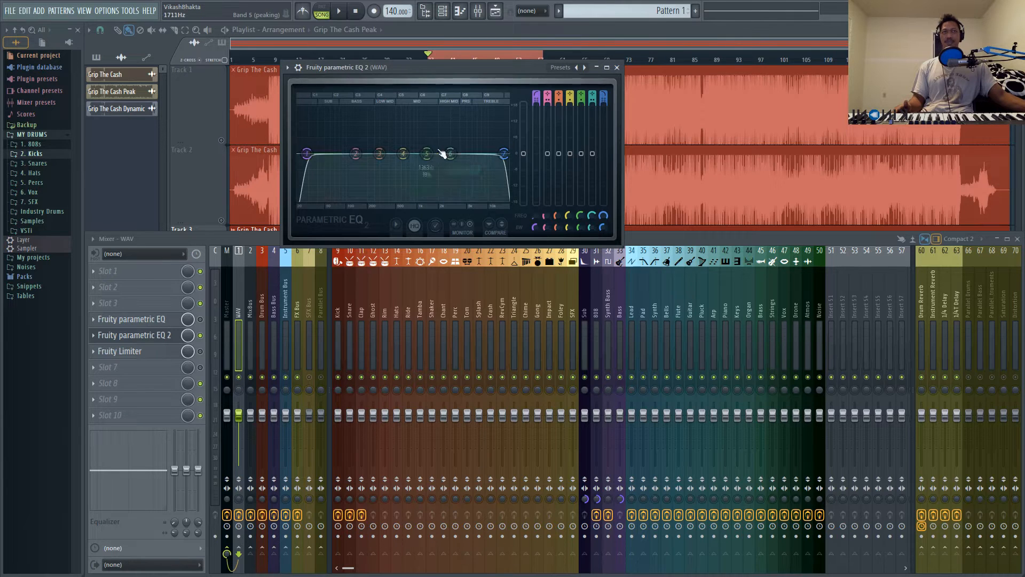
Open the WAV track's Fruity Limiter in place of EQ 2 and raise its gain slightly.
click(616, 67)
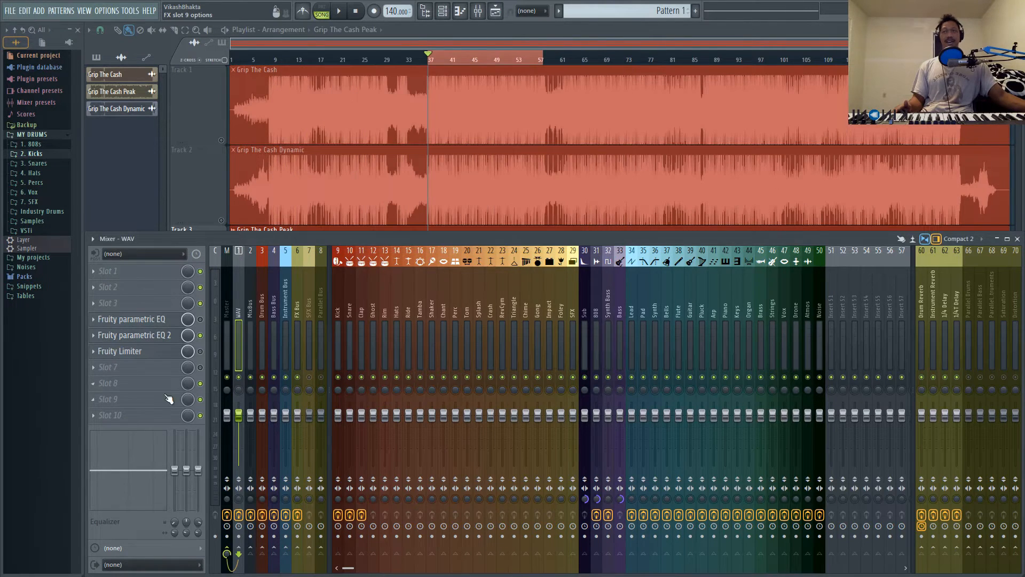
click(169, 353)
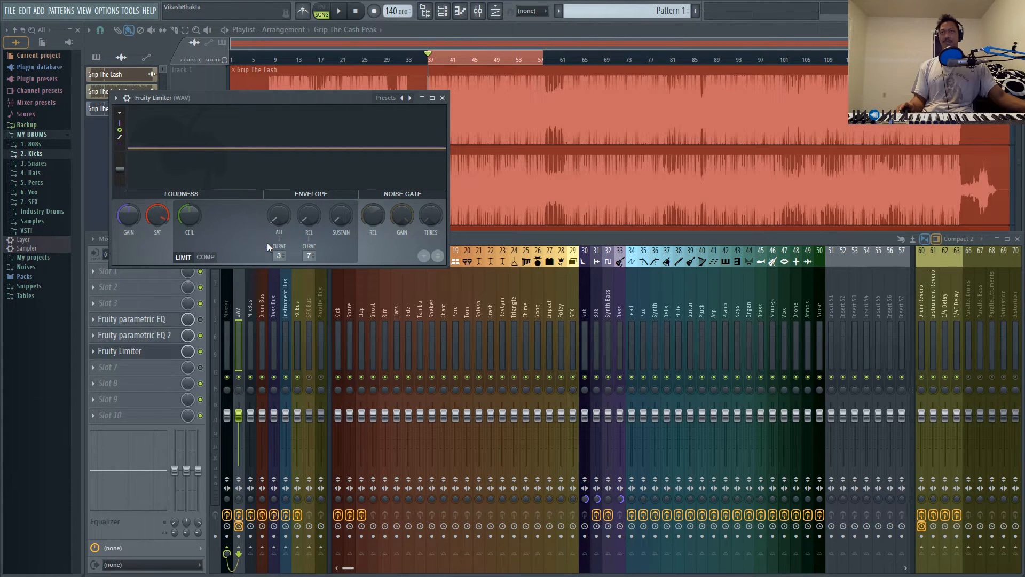
scroll(188, 216, up, 3)
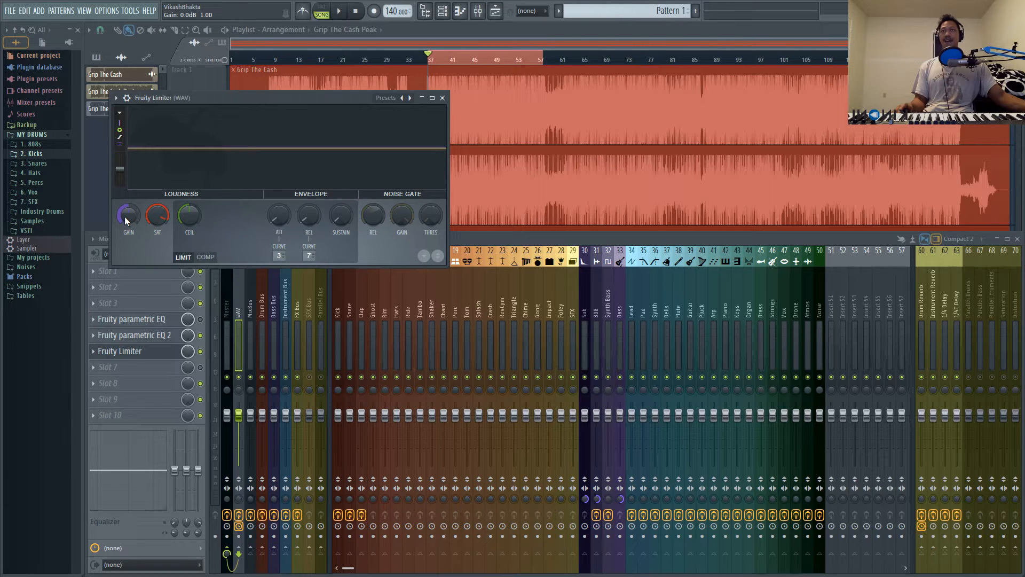
drag(128, 215, 129, 208)
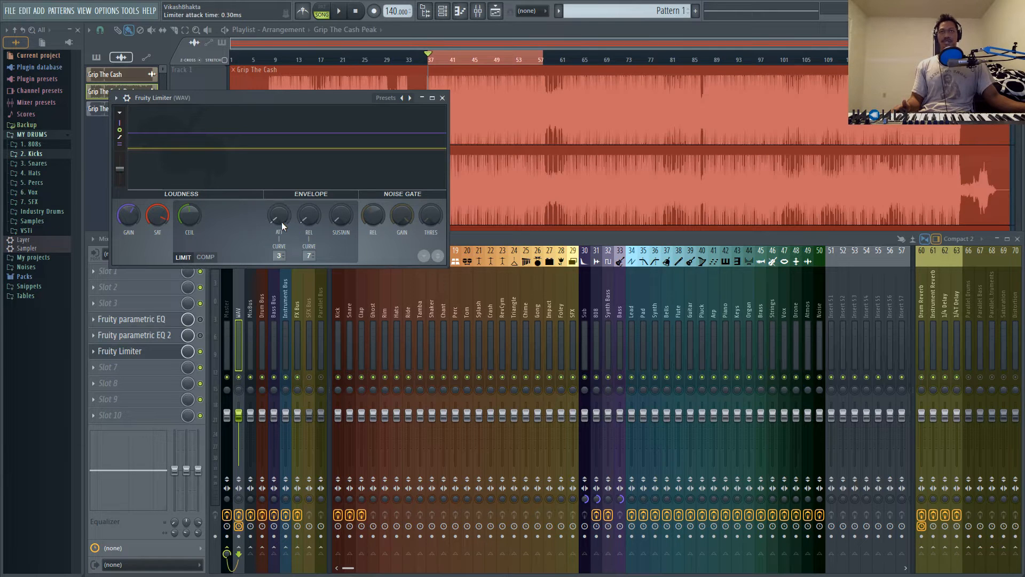
Try Fruity Limiter attack times of about 0.19 ms and 1.32 ms on the WAV track, and finish with a shorter attack.
drag(281, 222, 281, 227)
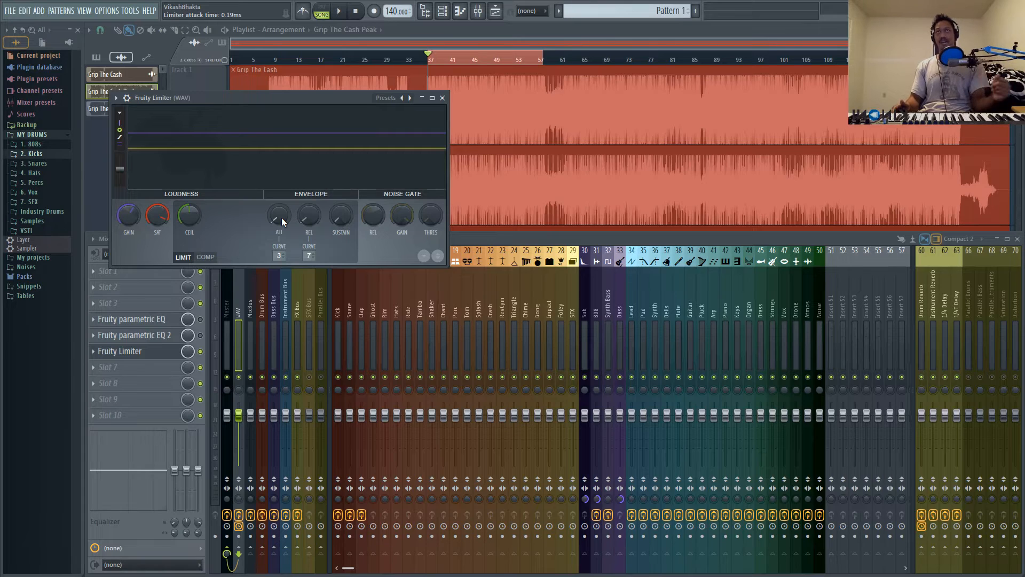
drag(281, 216, 281, 212)
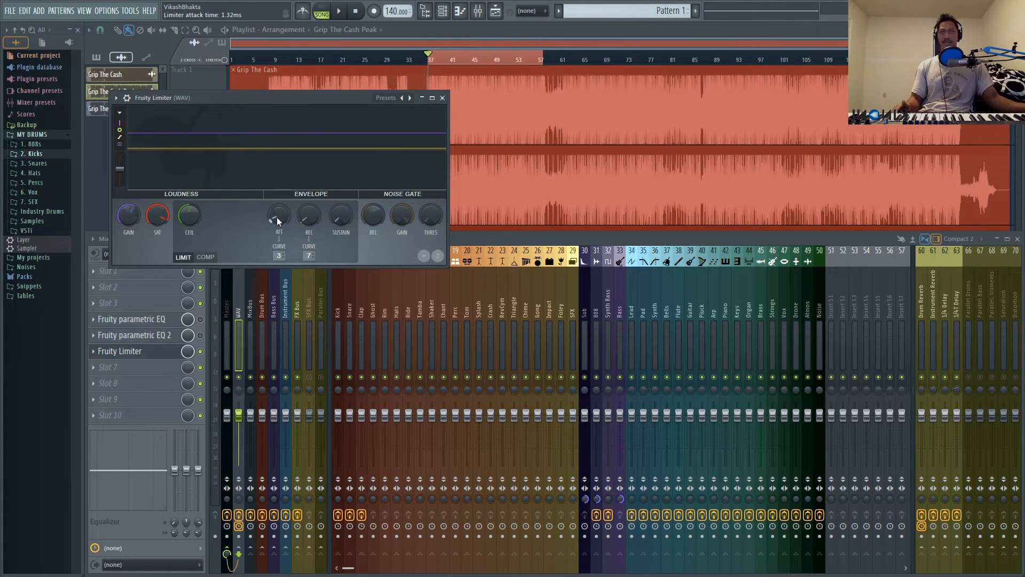
drag(277, 217, 276, 230)
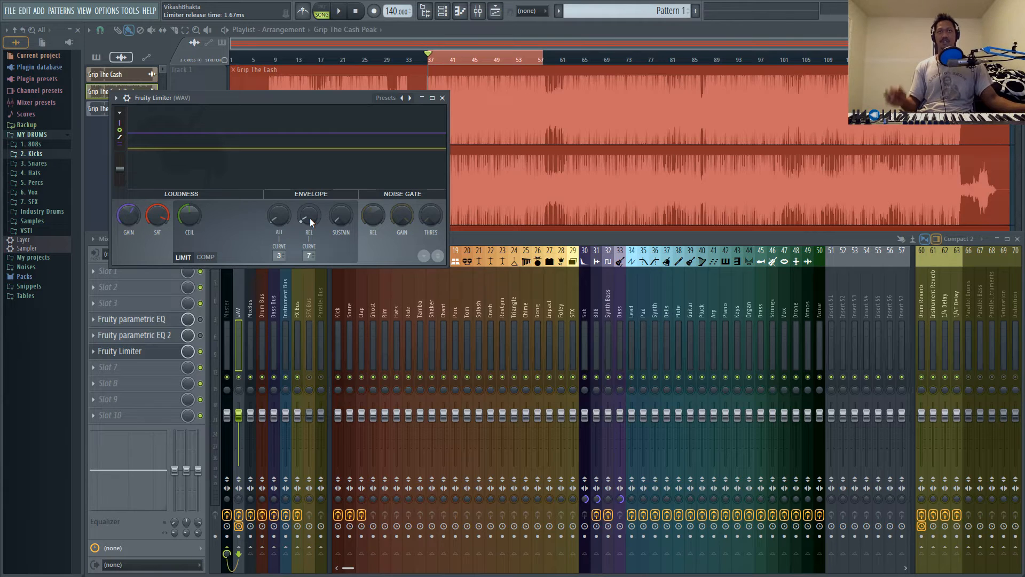
Set the WAV track limiter's release time to about 0.69 ms and bring its gain back down to neutral.
drag(310, 218, 310, 227)
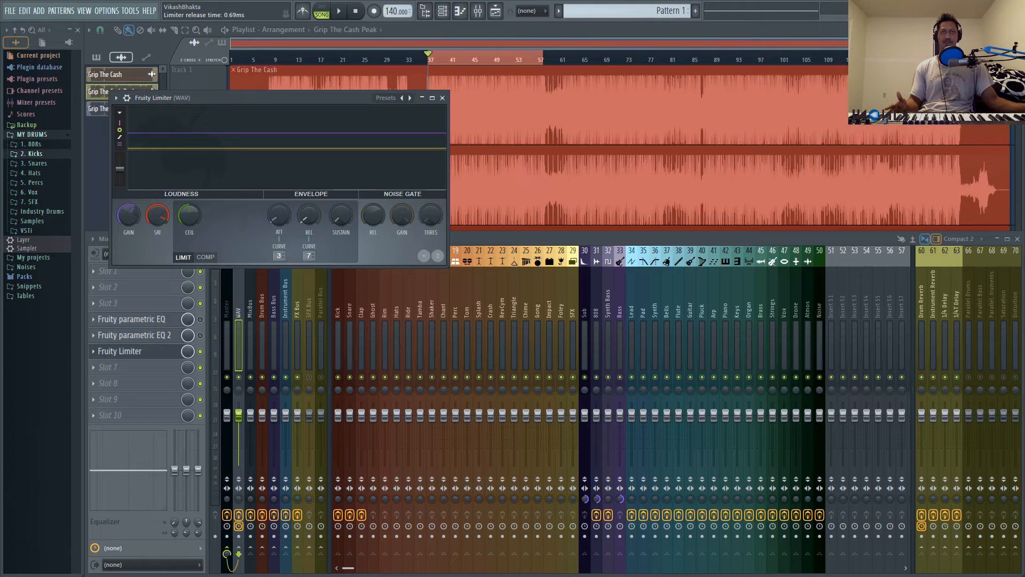
drag(128, 214, 128, 212)
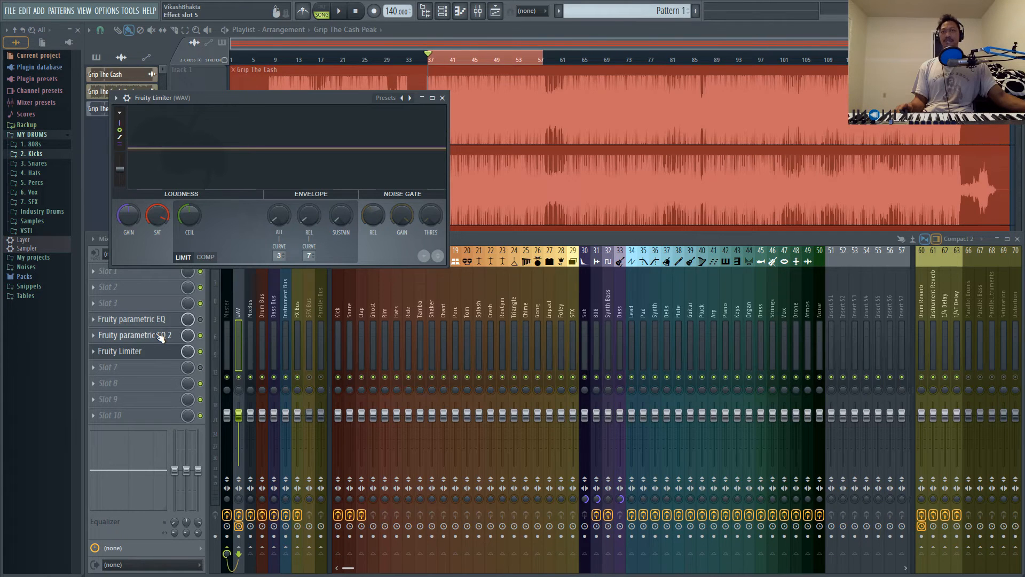
Open the MixBus track's Fruity Filter and move its window so that all its controls are fully visible.
click(255, 312)
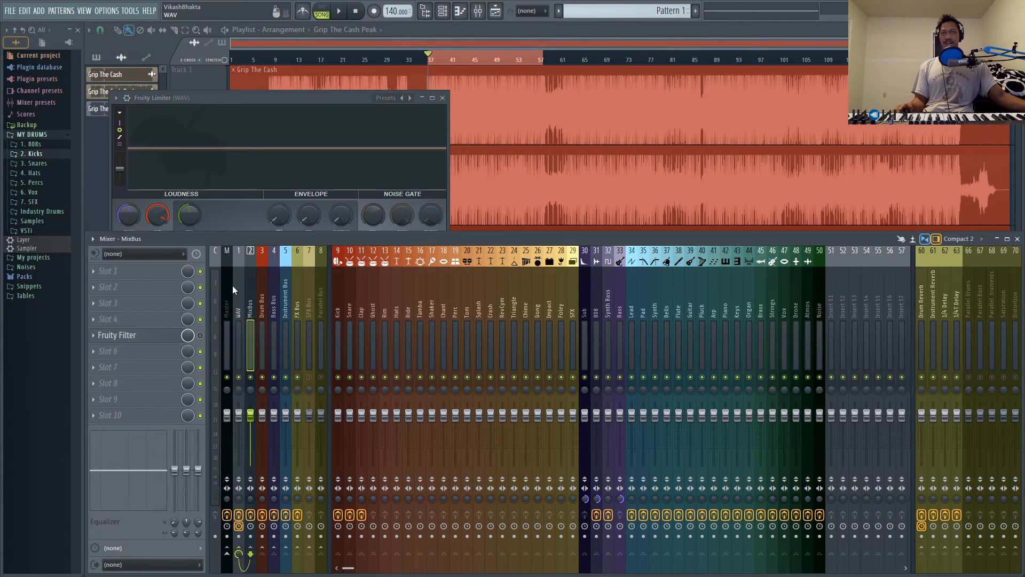
click(132, 336)
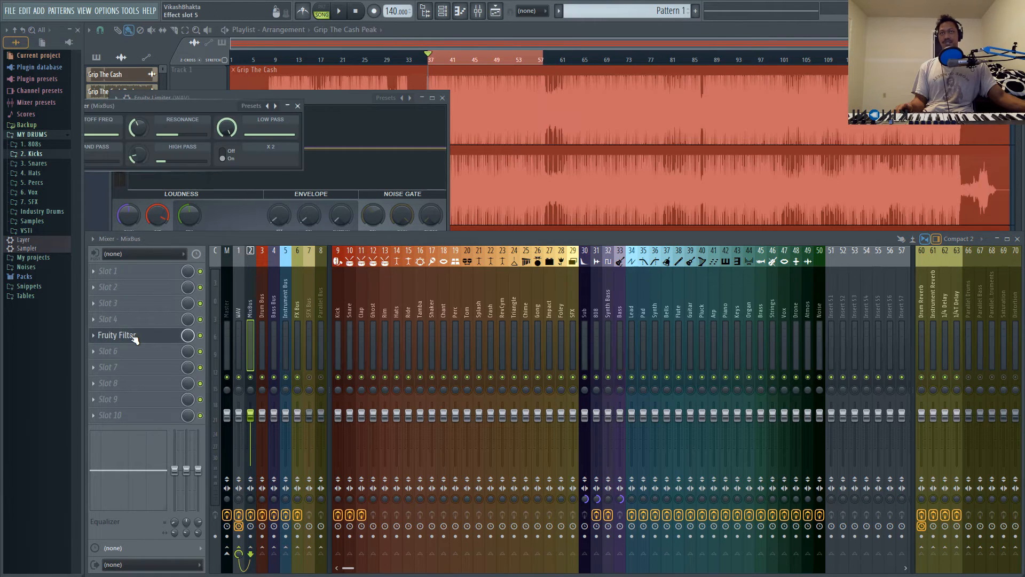
drag(194, 107, 351, 105)
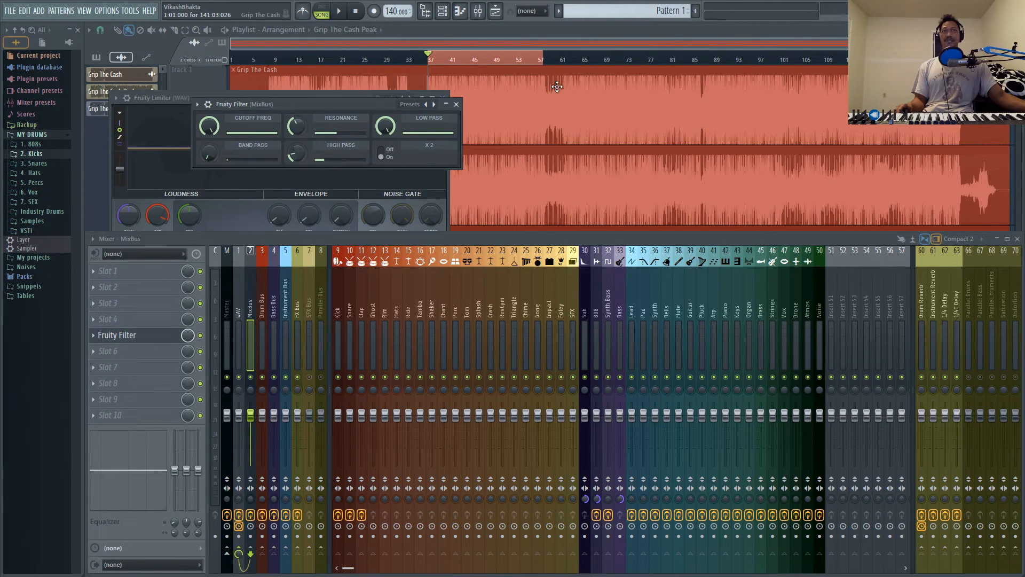
Review the Playlist's Grip The Cash clips and the effect chains of the WAV and MixBus mixer tracks.
click(540, 31)
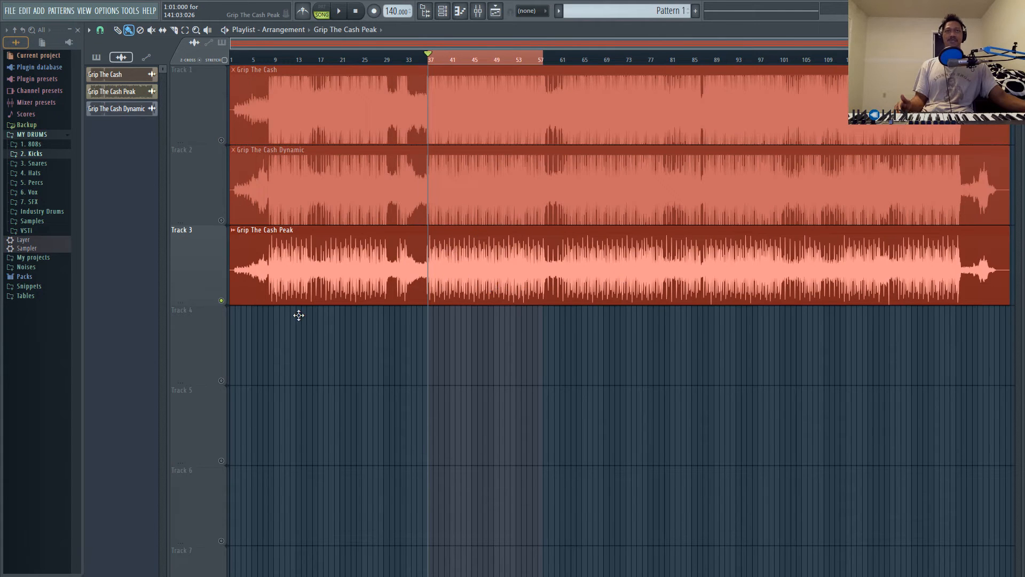
key(F9)
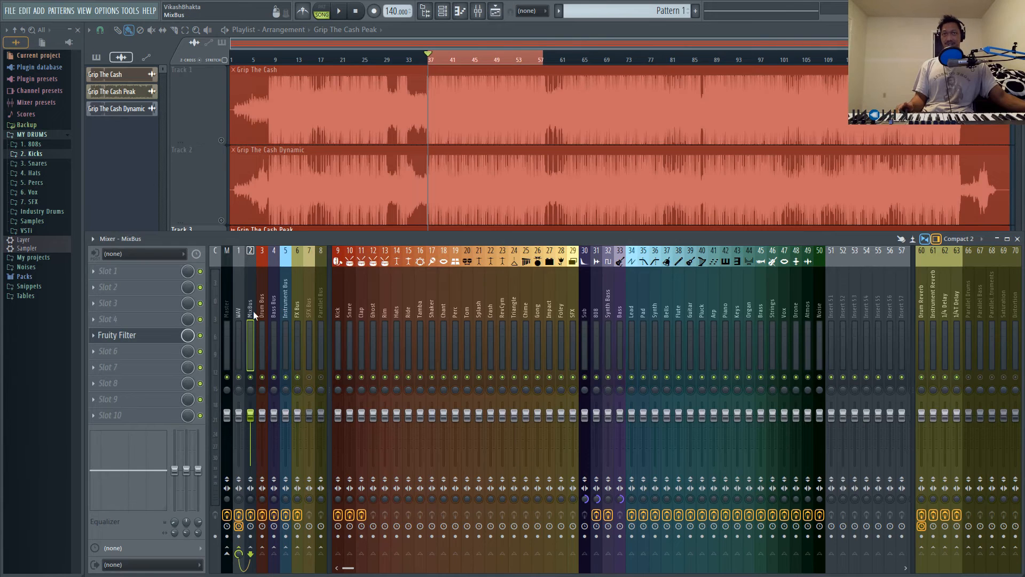
click(239, 320)
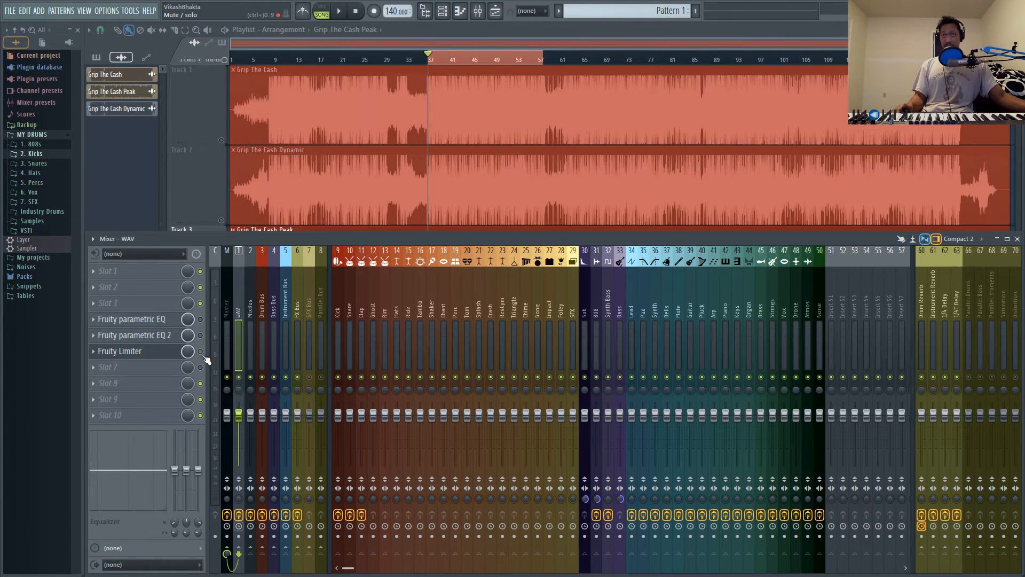
click(249, 313)
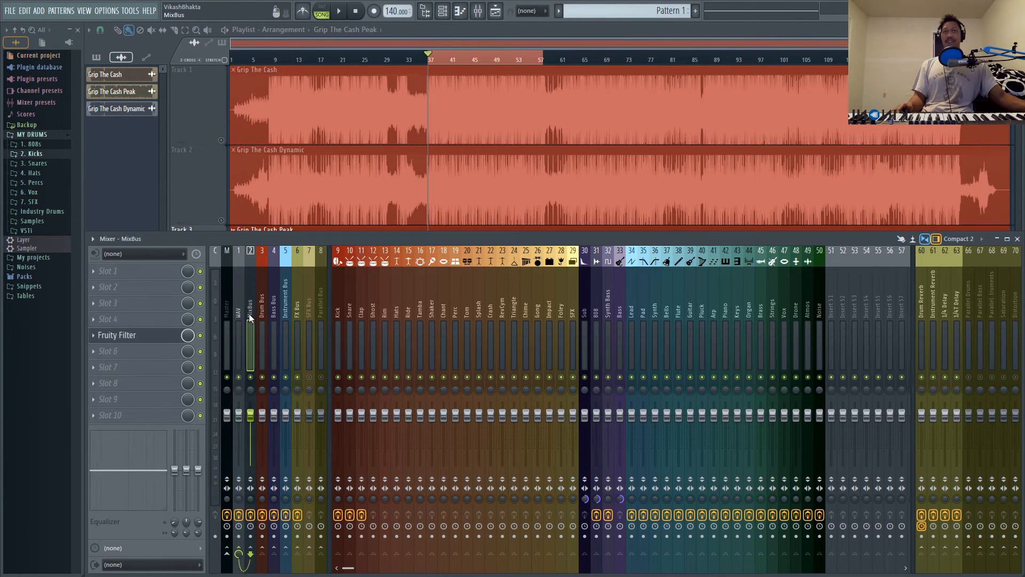
click(431, 30)
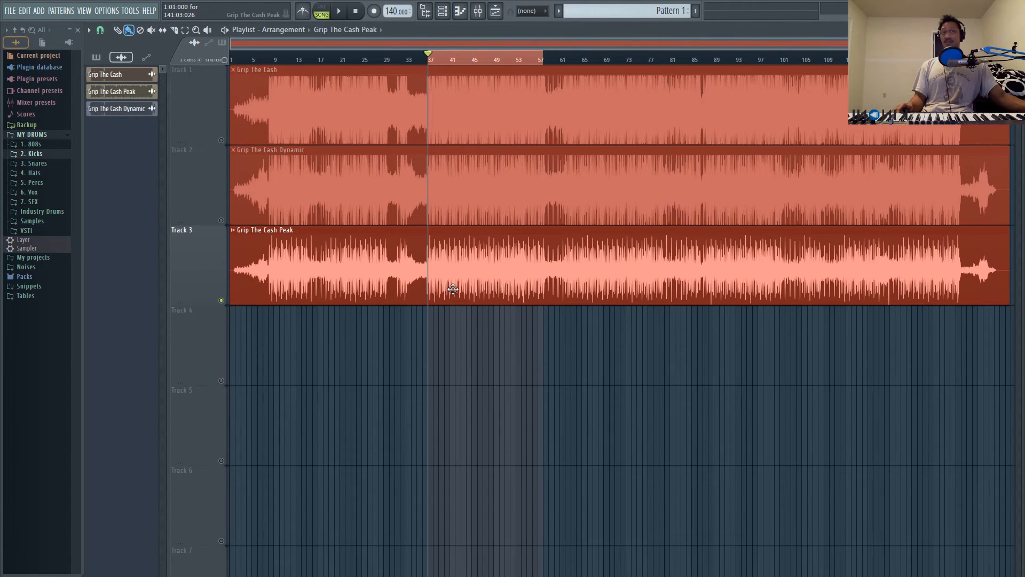
click(480, 16)
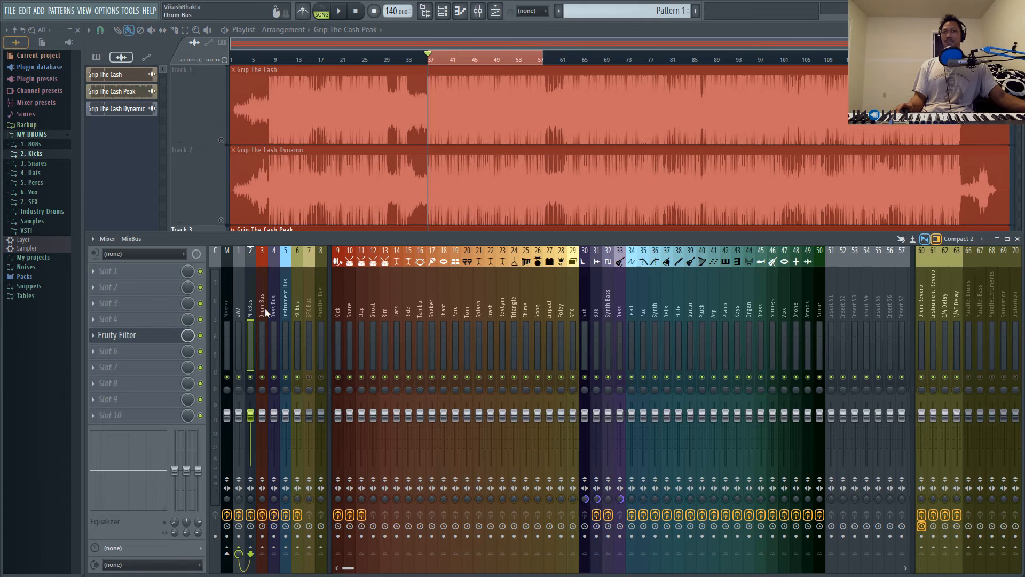
Review the MixBus track's Fruity Filter and the WAV track's Fruity parametric EQ, and close the EQ.
click(161, 336)
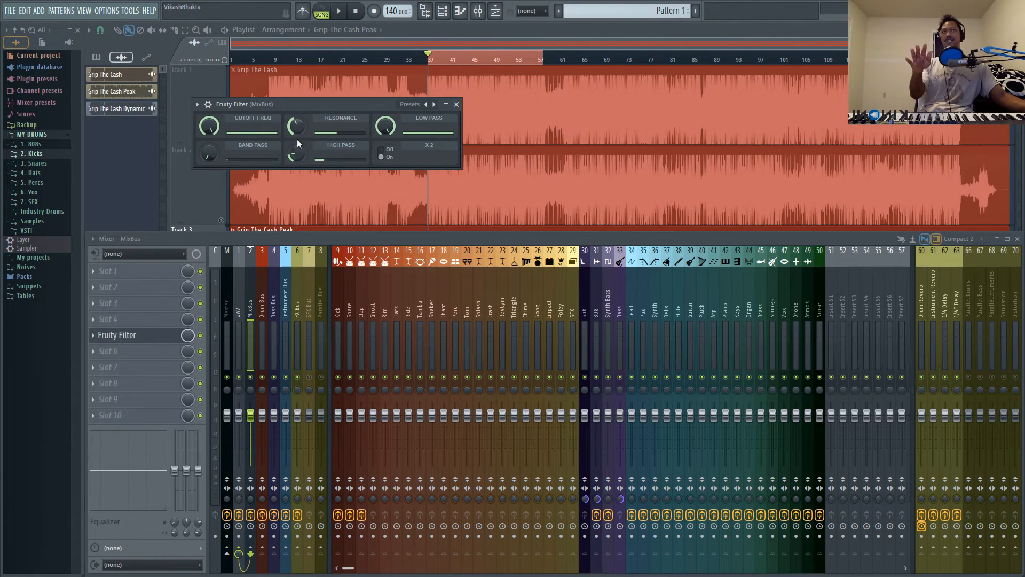
click(236, 329)
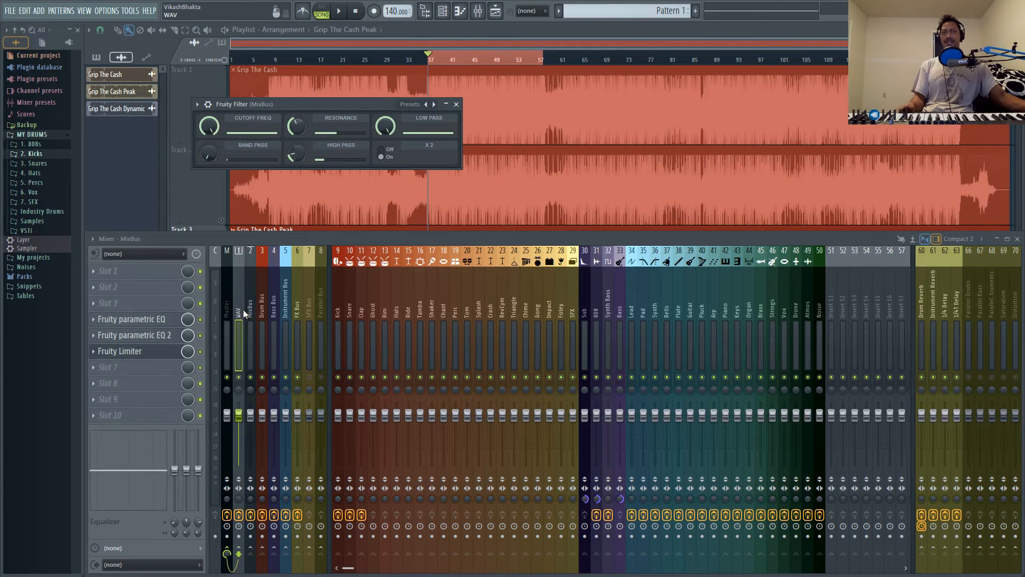
click(160, 320)
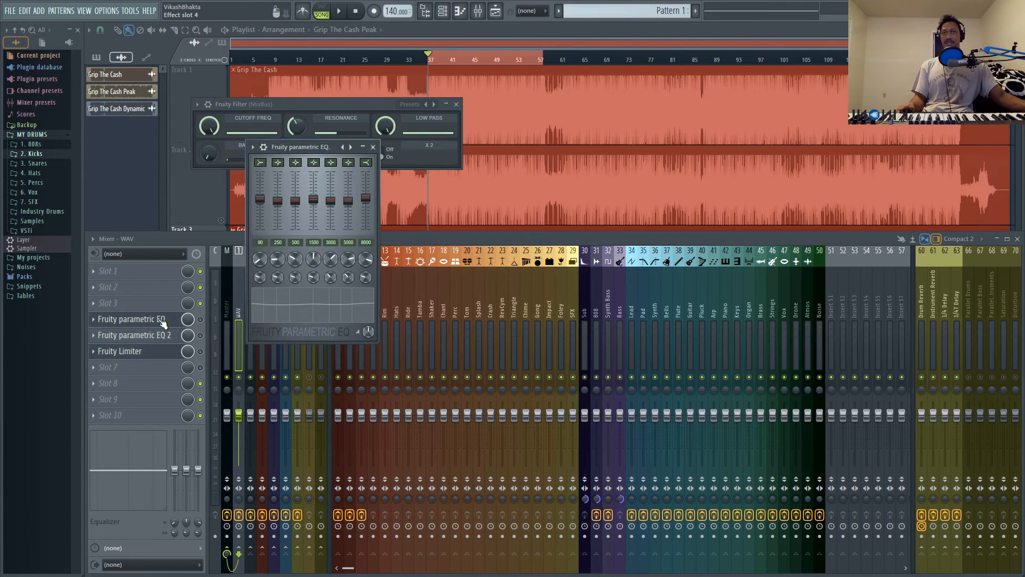
click(373, 147)
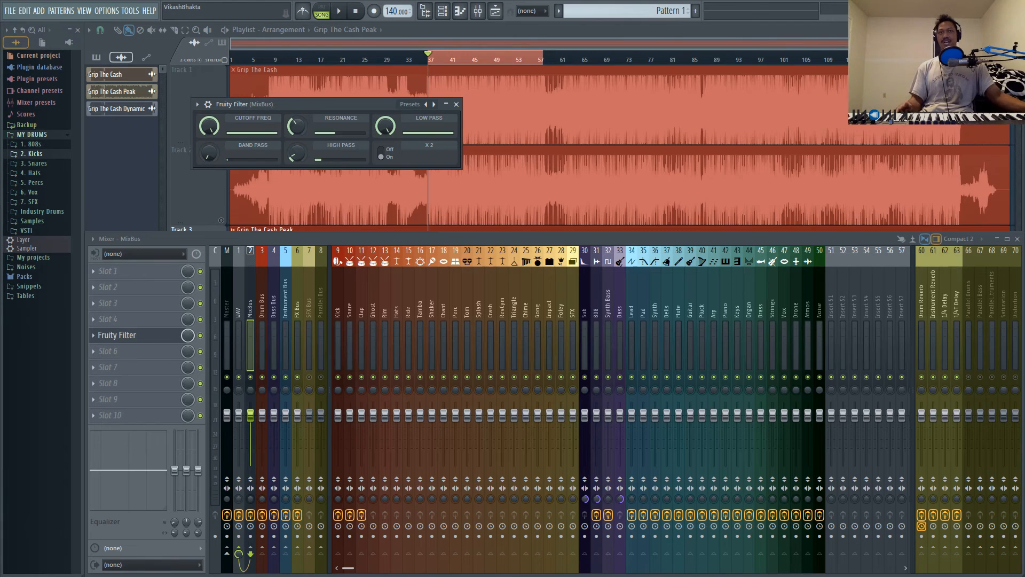
Check the WAV track's EQ 2 high-pass band, close it, and turn the MixBus Fruity Filter's band pass fully down.
click(242, 308)
click(169, 337)
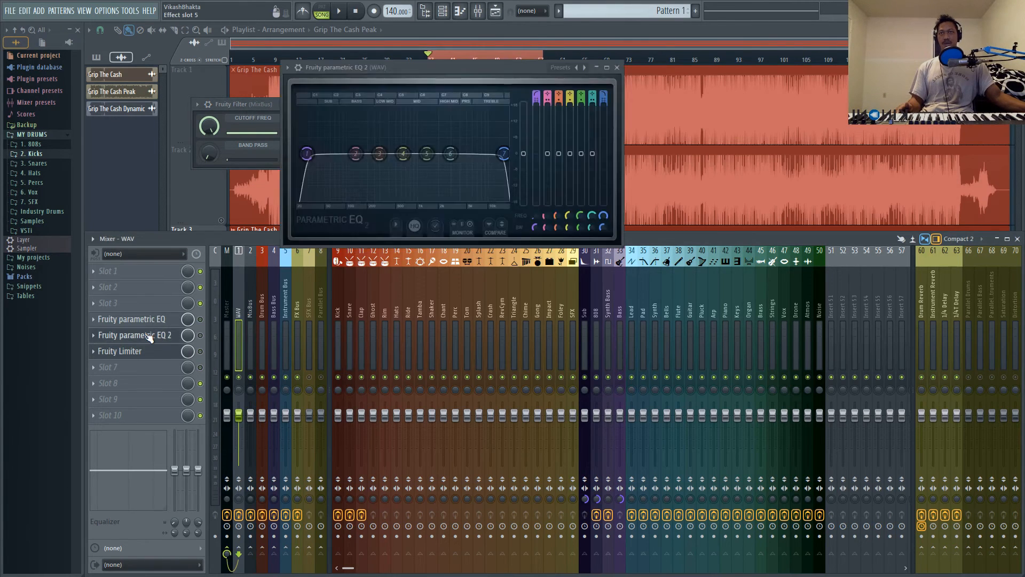
click(169, 337)
click(165, 338)
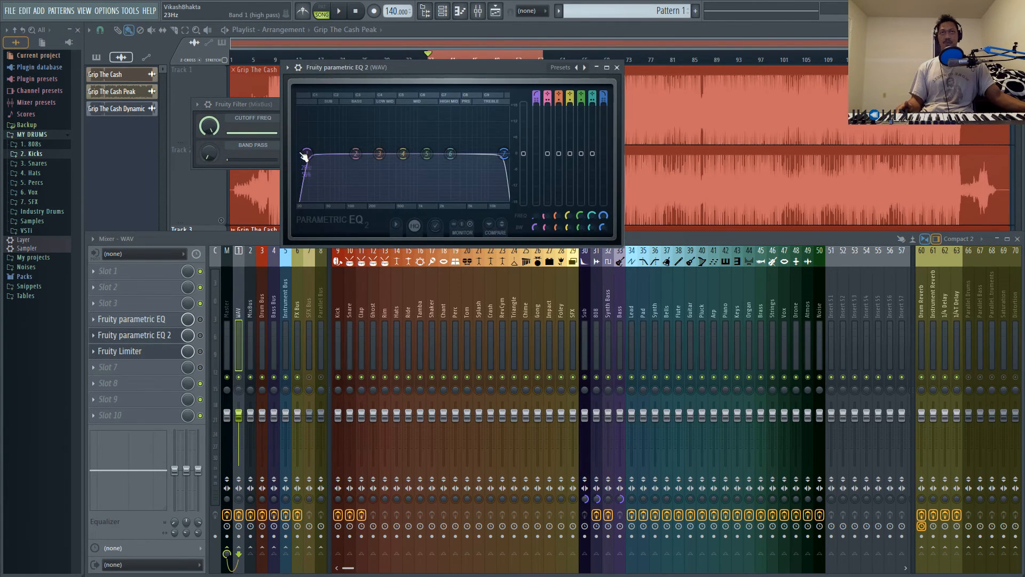
key(Escape)
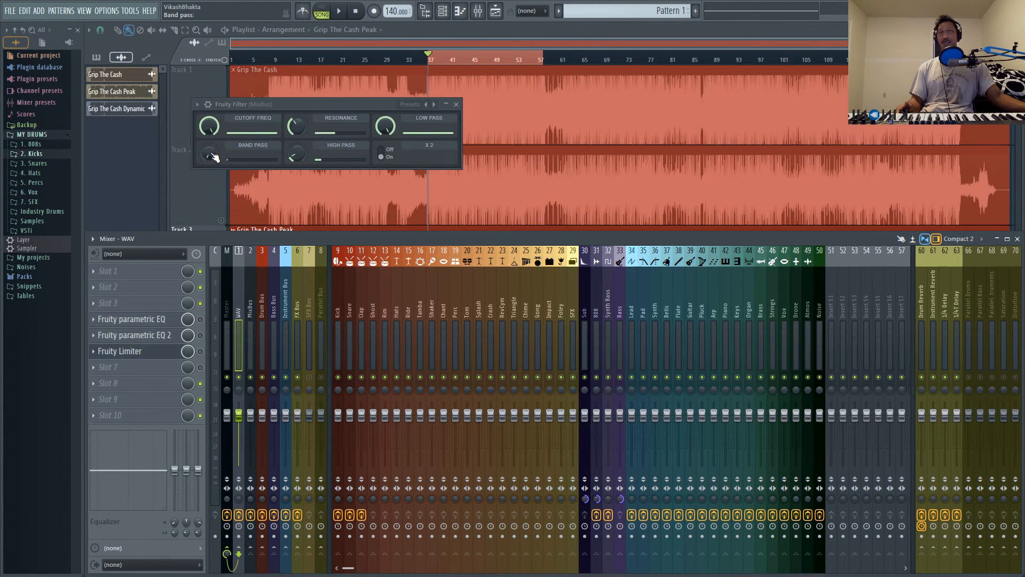
drag(213, 157, 214, 180)
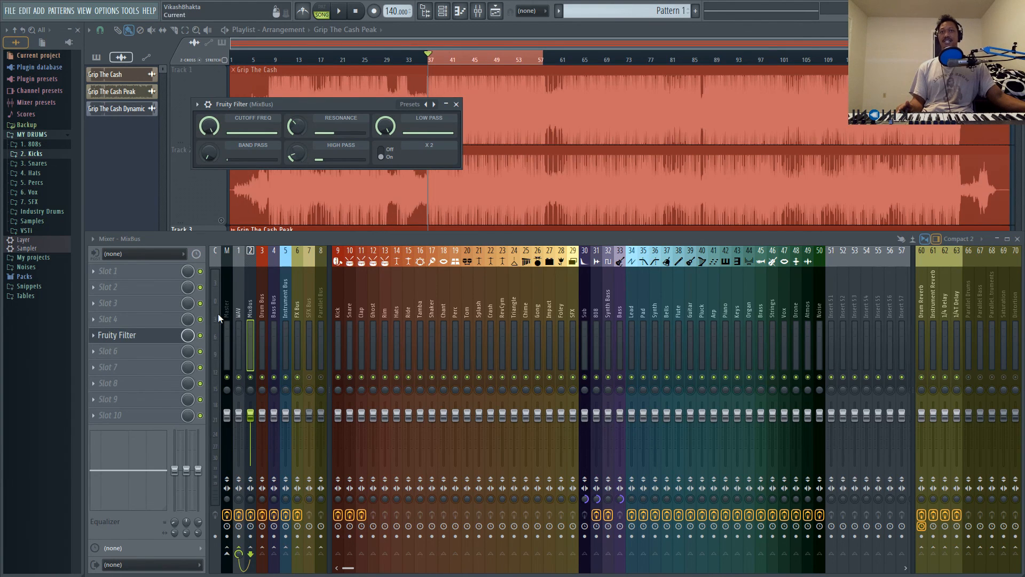
Examine the note B key frequencies offered for band 1 in the WAV track's EQ 2, and close the EQ unchanged.
click(239, 310)
click(134, 334)
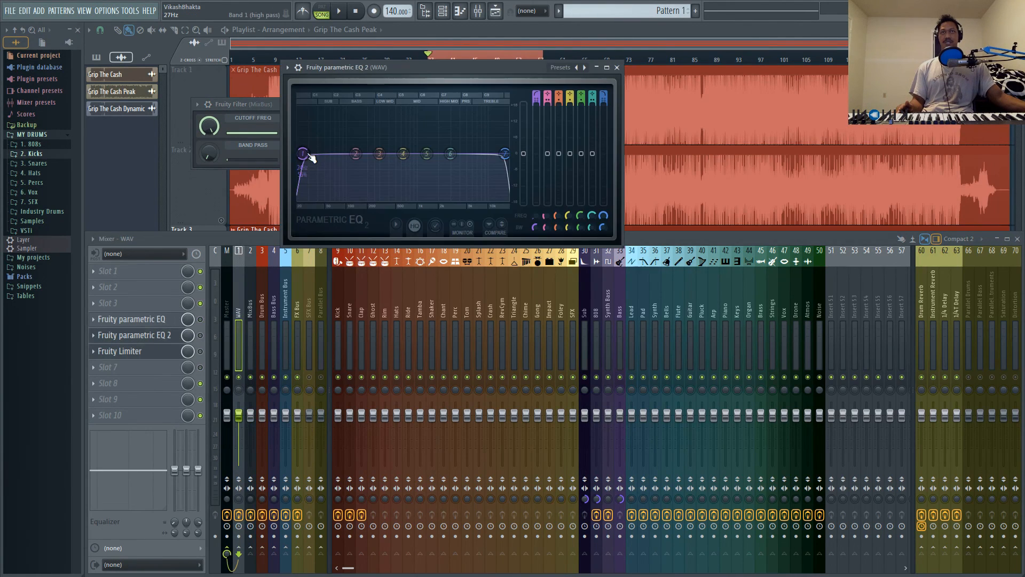
right_click(303, 154)
mouse_move(325, 201)
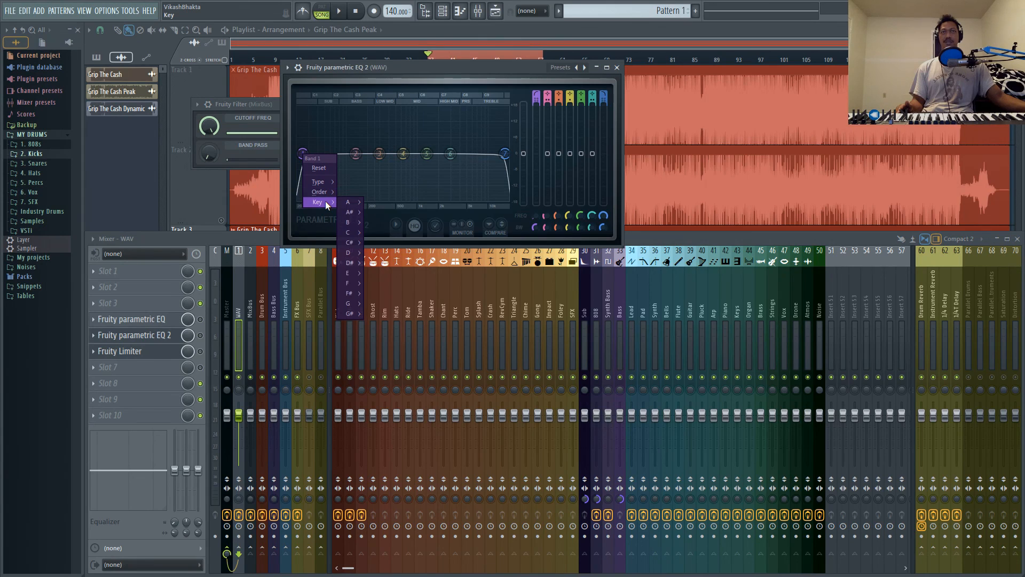
mouse_move(351, 223)
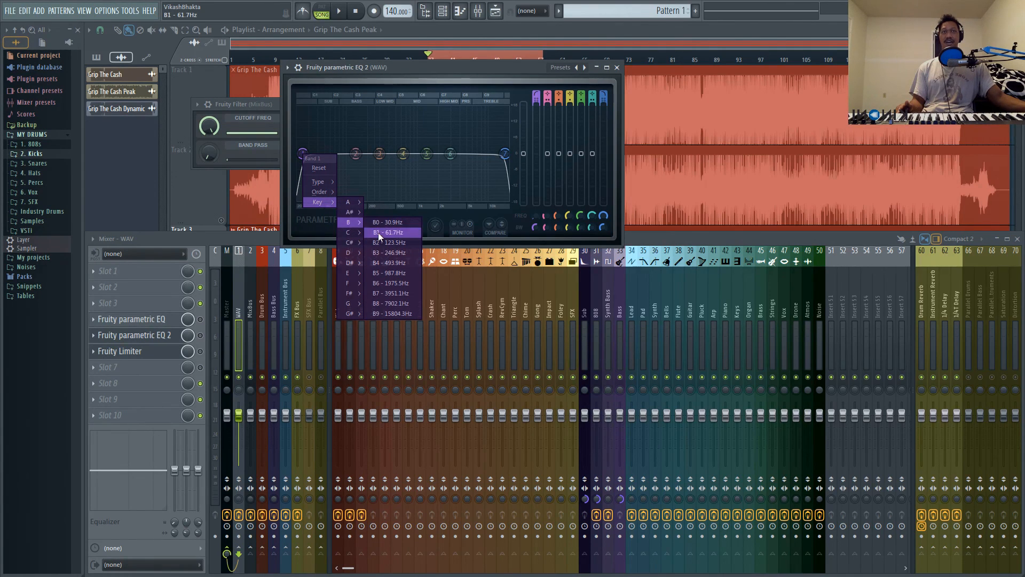
click(397, 73)
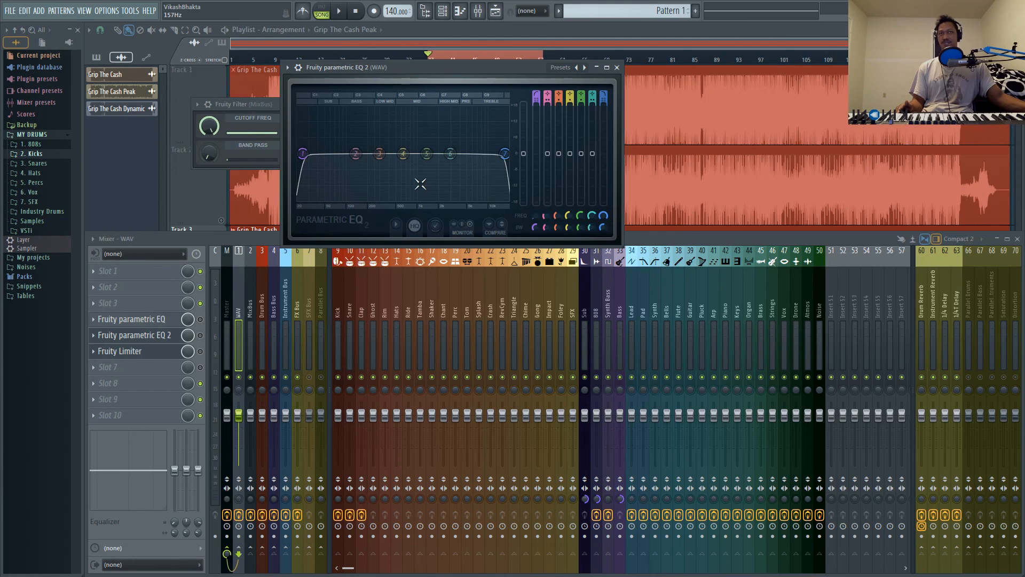
click(618, 68)
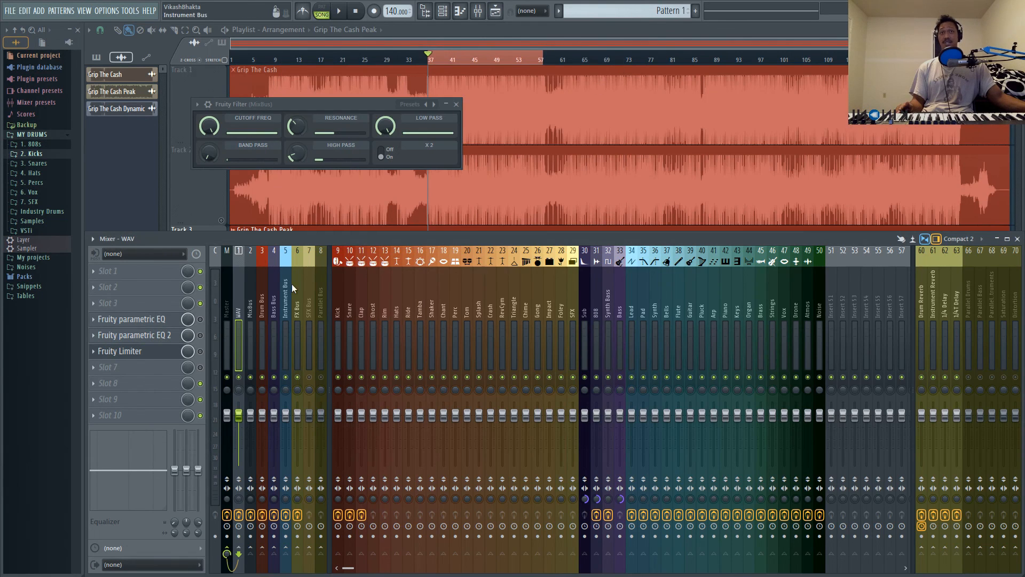